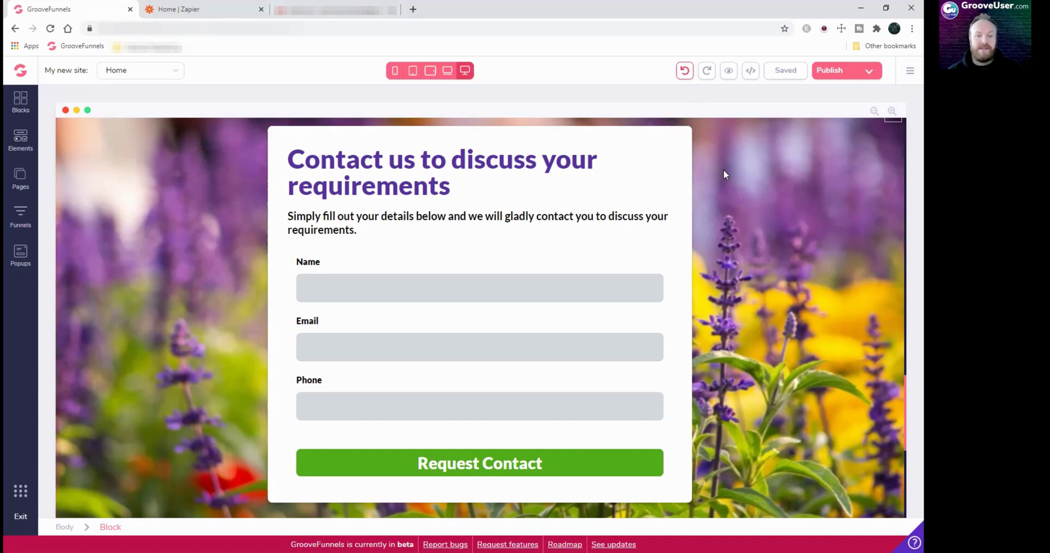
Inspect the contact section by selecting its subheading, card container, flower-background block and heading
scroll(711, 196, "up", 20)
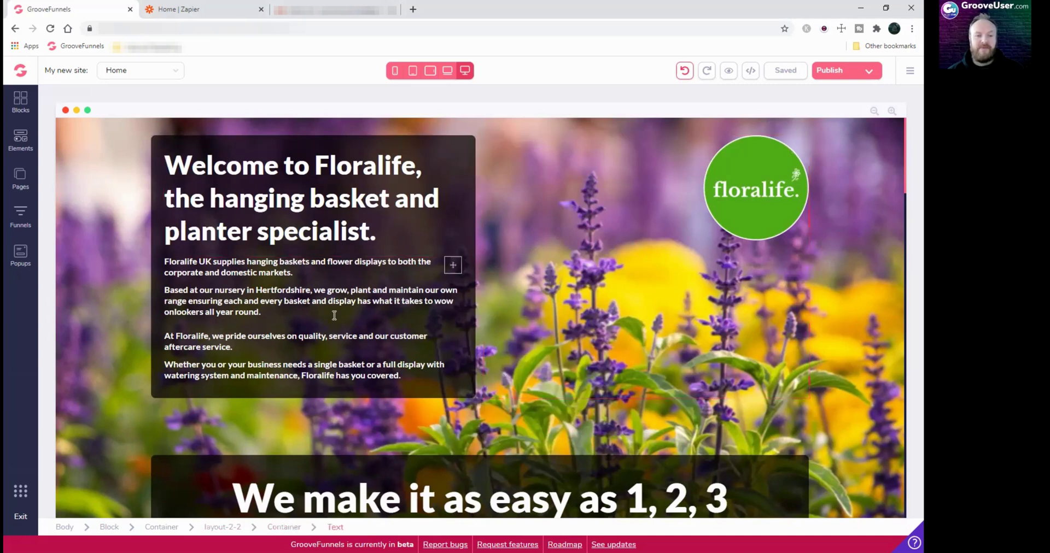
scroll(514, 298, "down", 7)
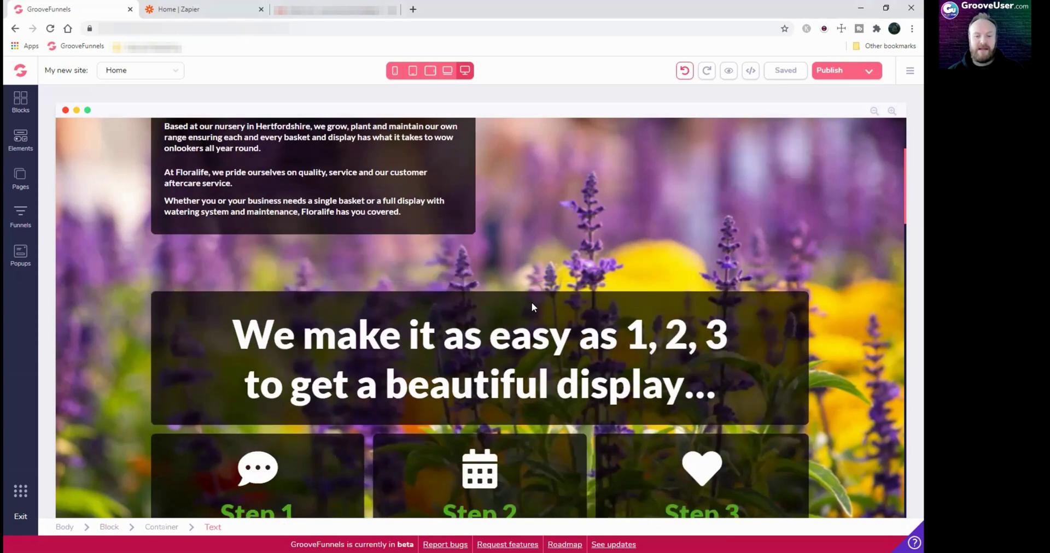
scroll(535, 305, "down", 15)
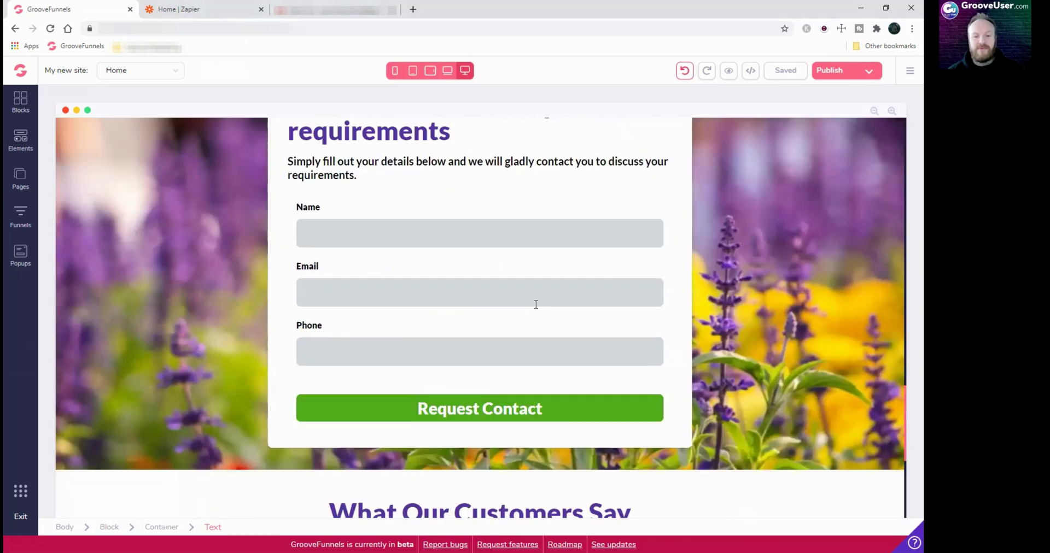
scroll(755, 264, "up", 1)
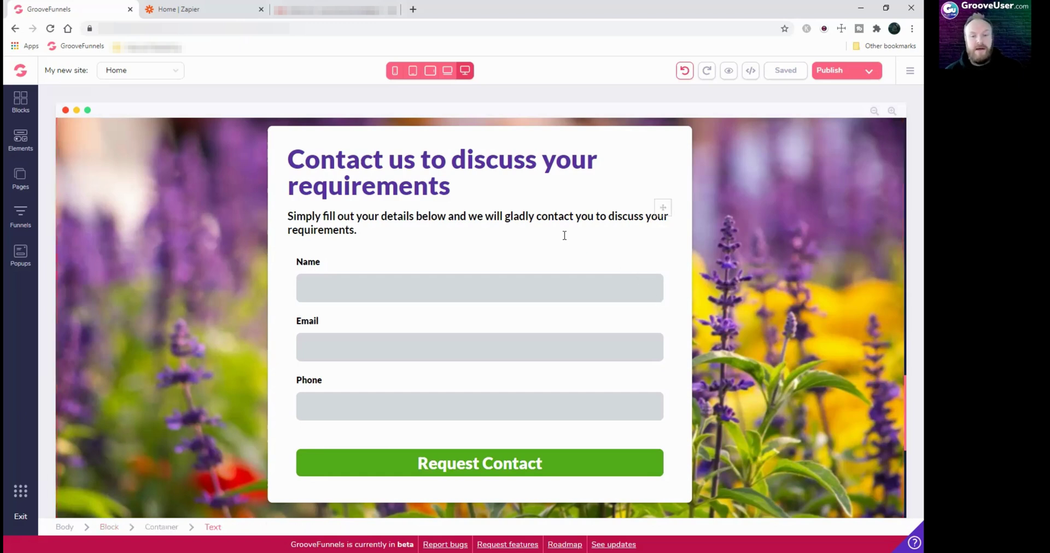
left_click(508, 245)
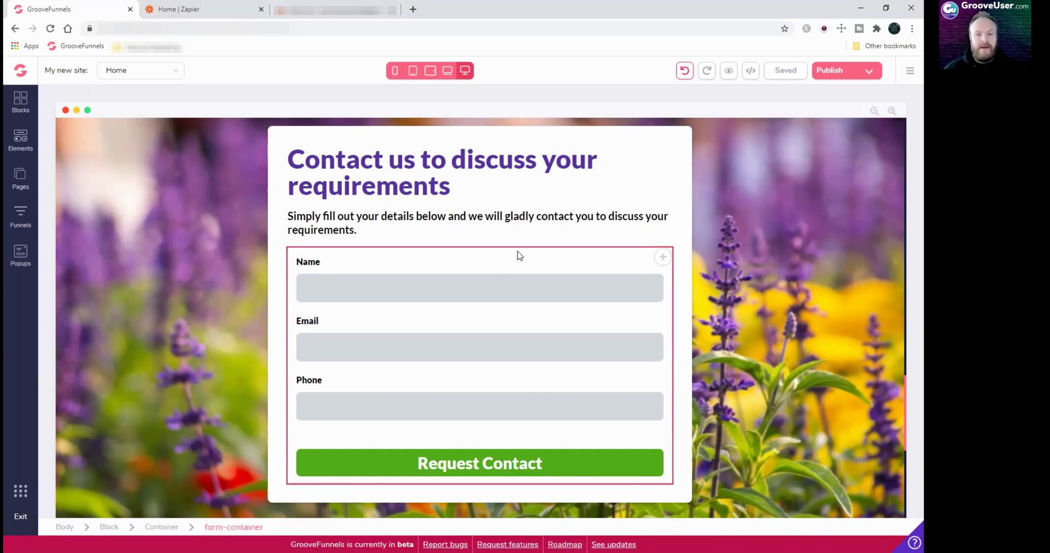
left_click(675, 181)
left_click(705, 159)
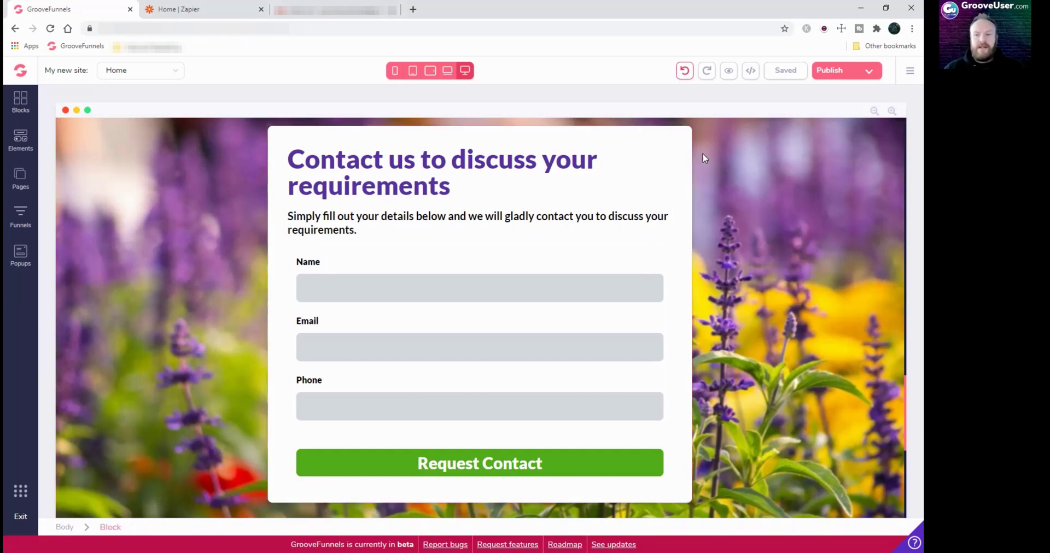
left_click(569, 178)
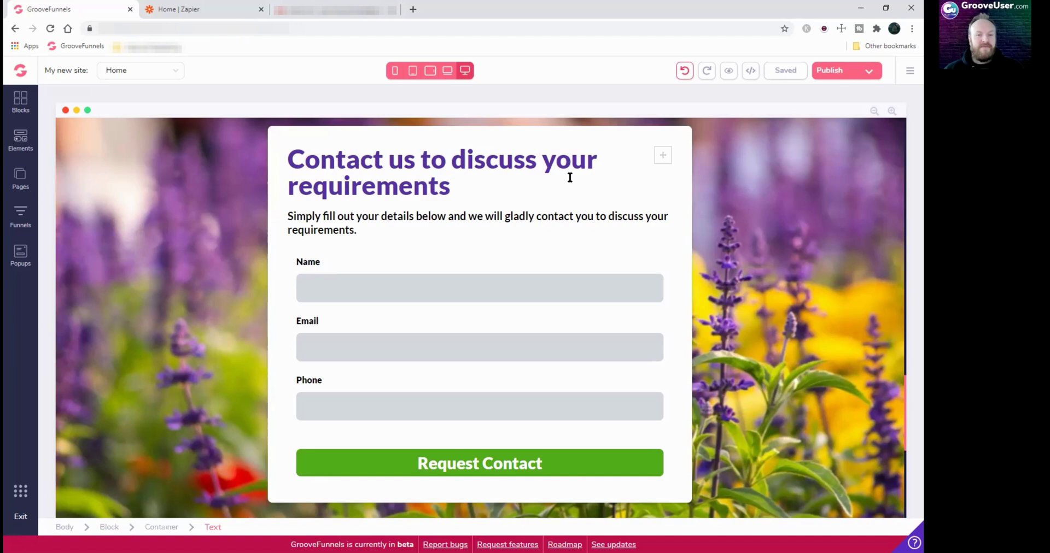
Select the page block and form container, then the white contact card's Container settings
left_click(125, 117)
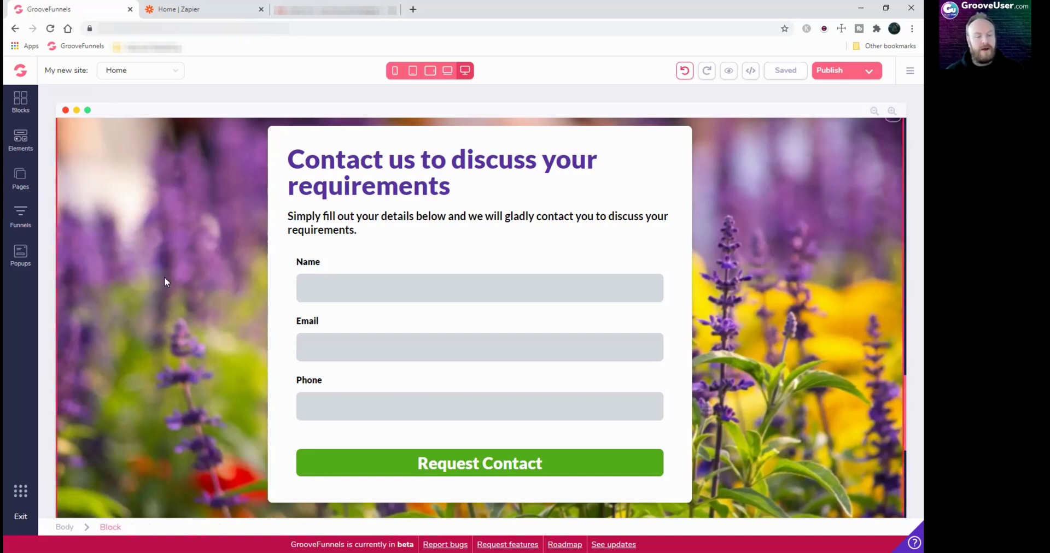
left_click(282, 280)
left_click(703, 257)
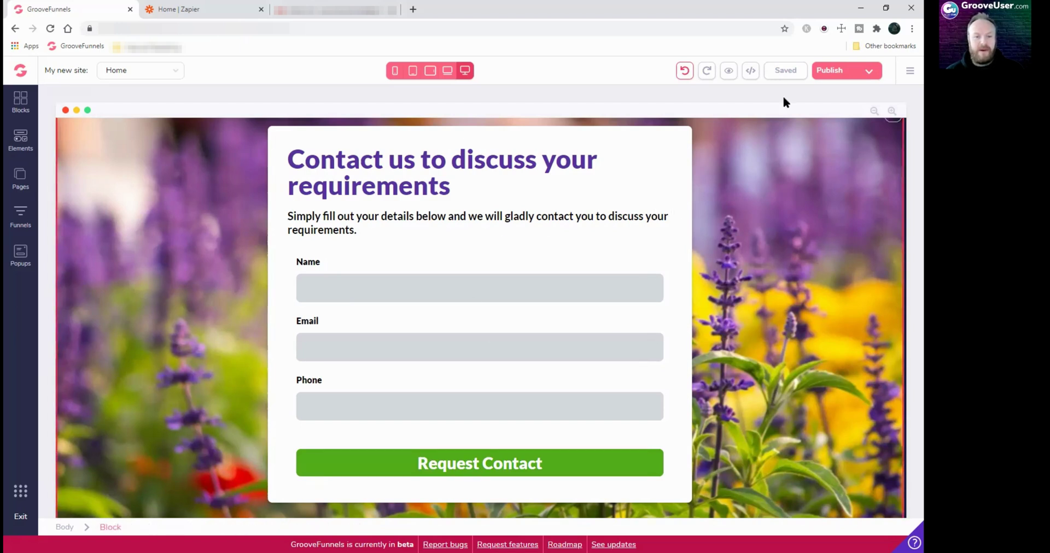
left_click(275, 264)
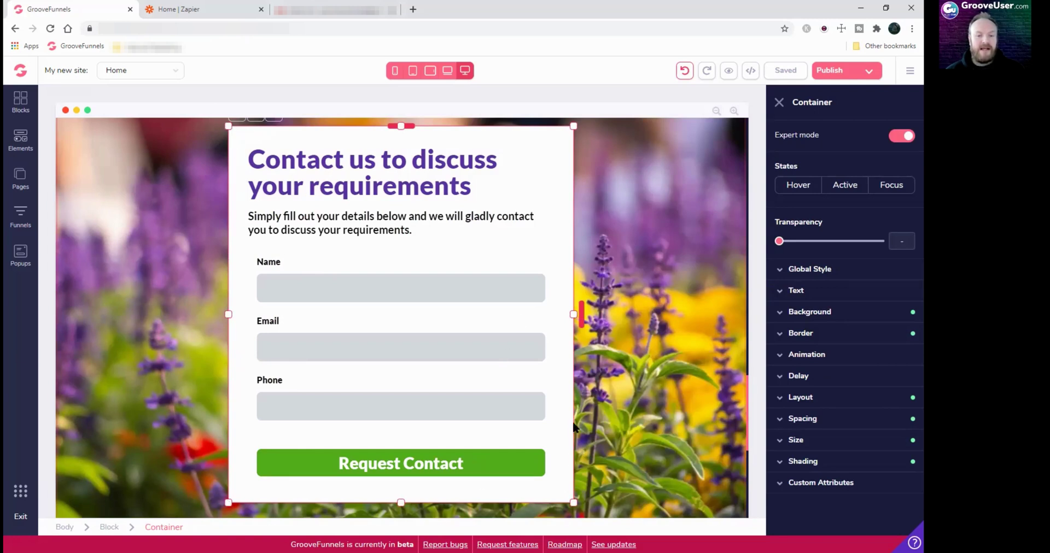
Show the contact heading's Text settings, then the form container's Design panel
left_click(374, 156)
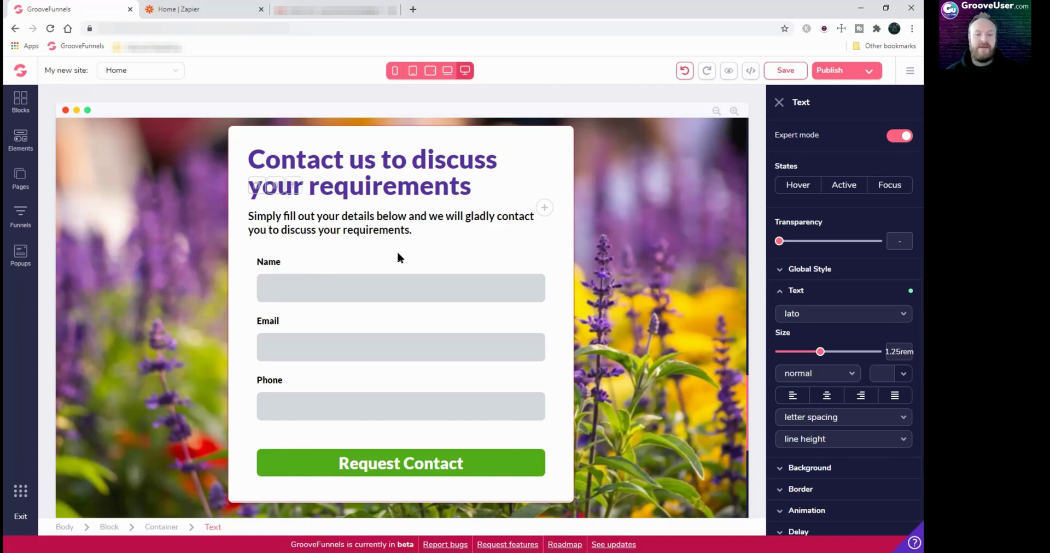
left_click(441, 258)
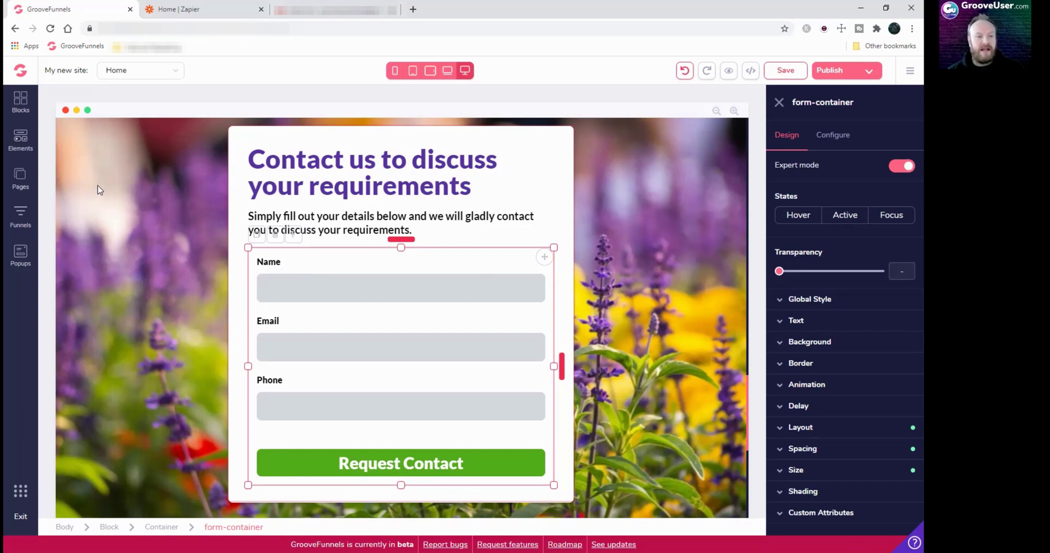
Browse the element library's Form section and drag an Input Label toward the Name field
left_click(27, 142)
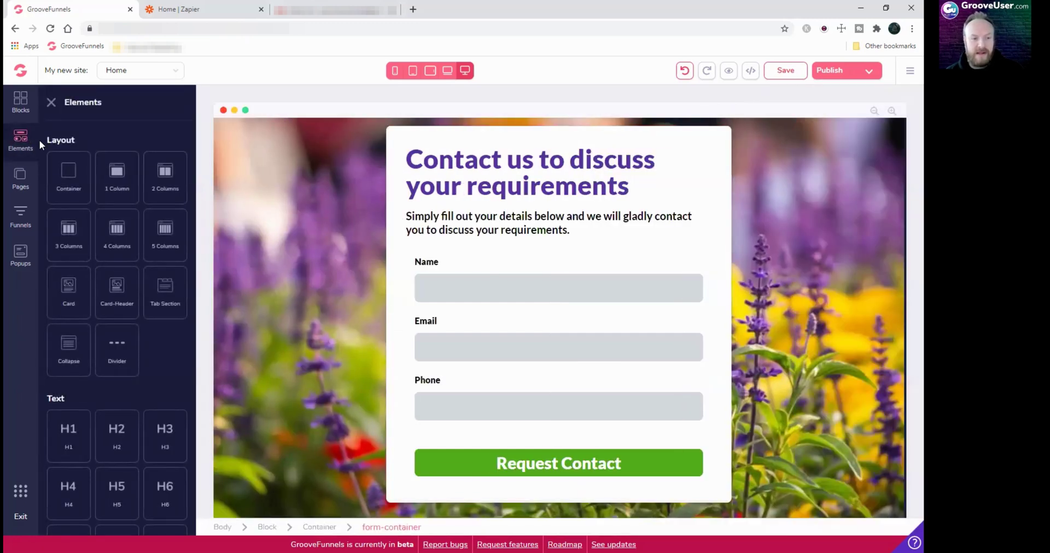
scroll(119, 310, "down", 10)
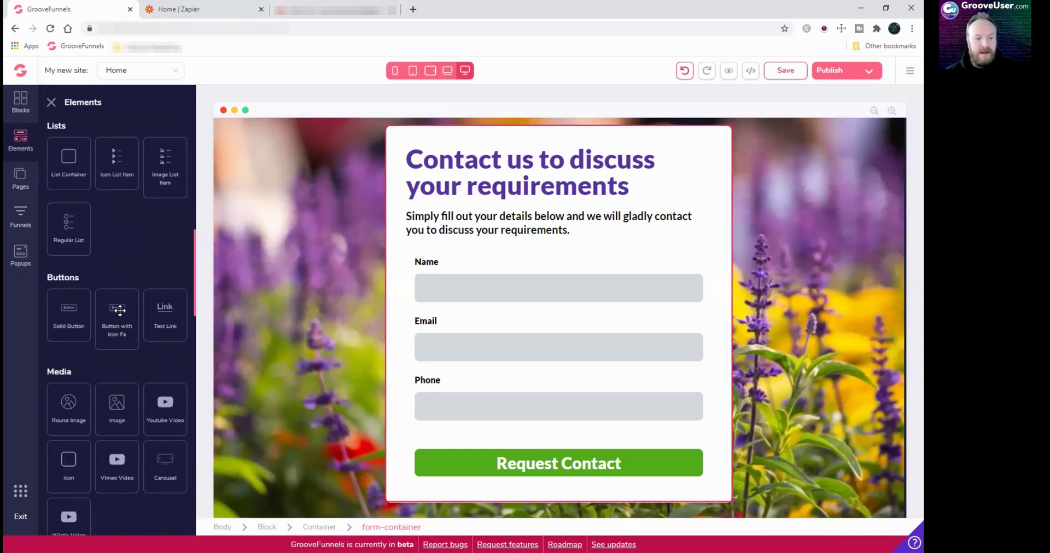
scroll(119, 310, "down", 6)
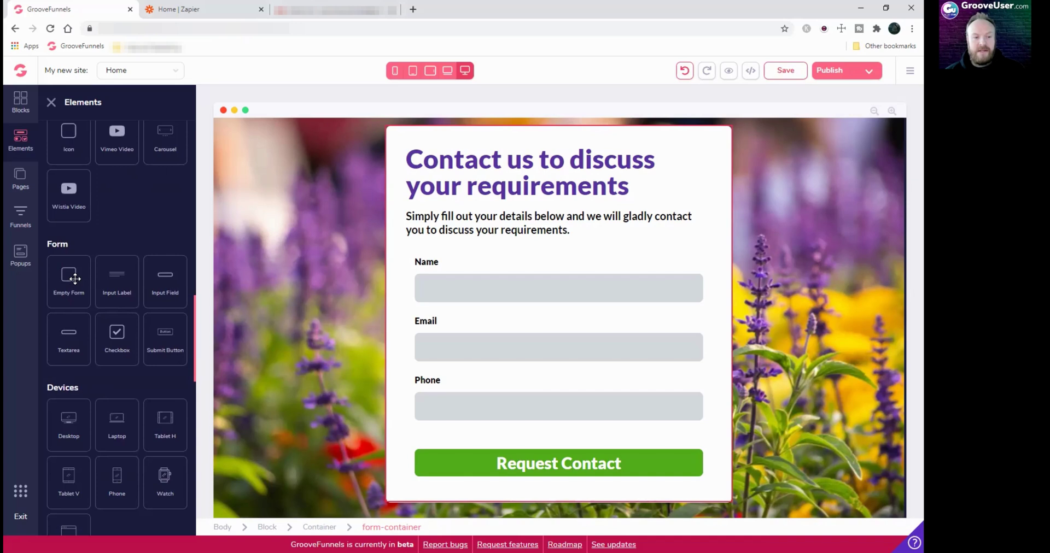
left_click(632, 259)
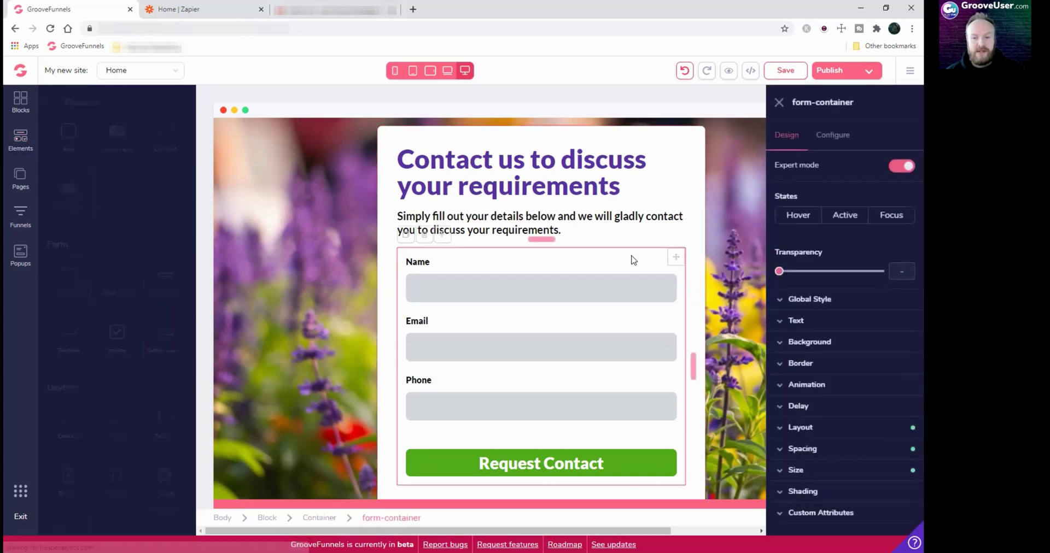
left_click(22, 137)
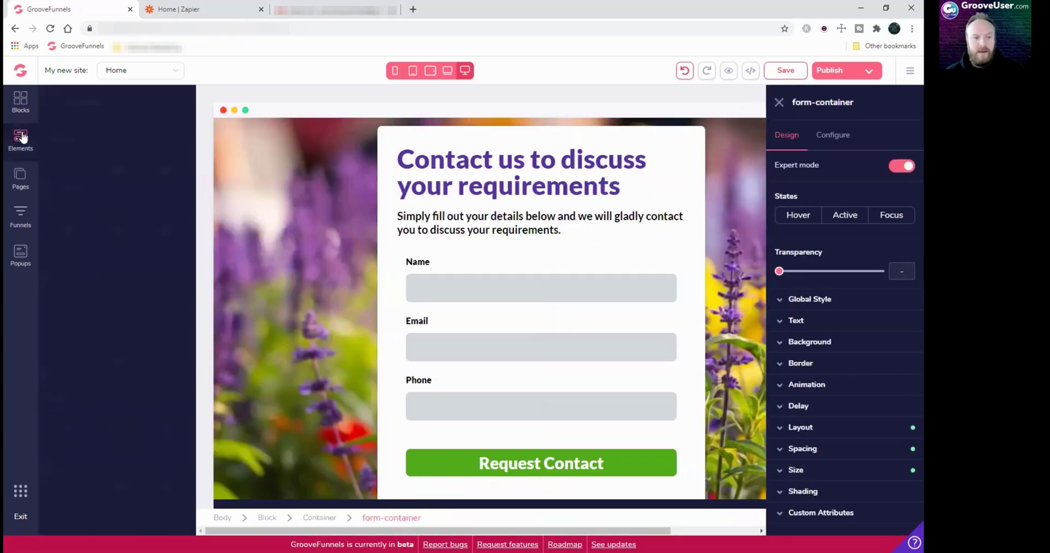
scroll(106, 352, "down", 10)
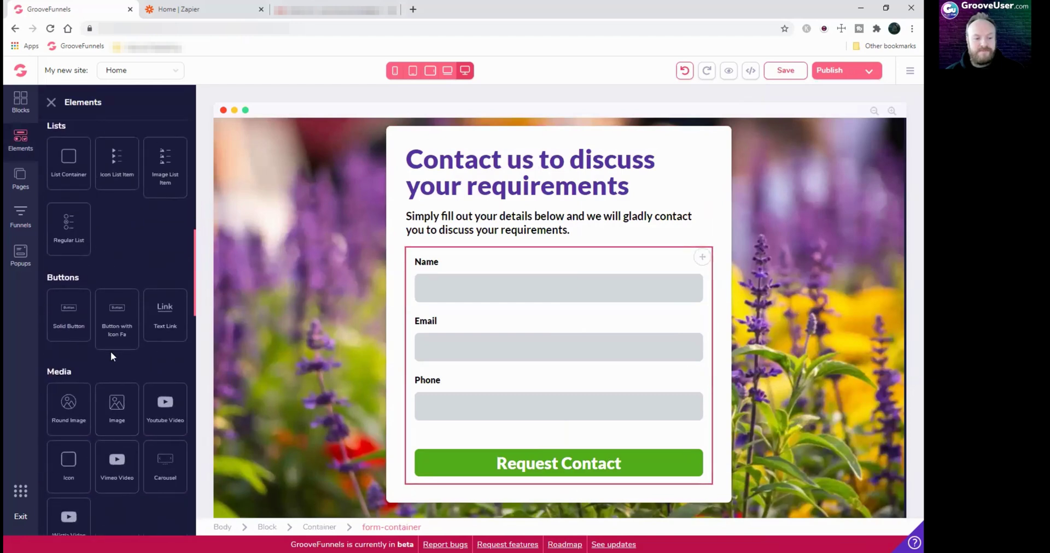
scroll(110, 352, "down", 6)
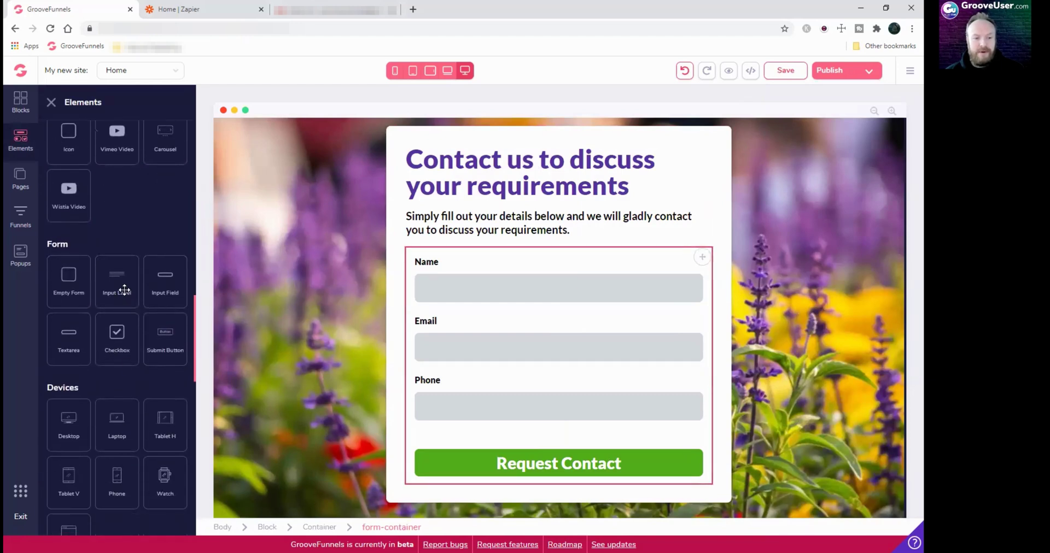
left_click_drag(125, 290, 424, 267)
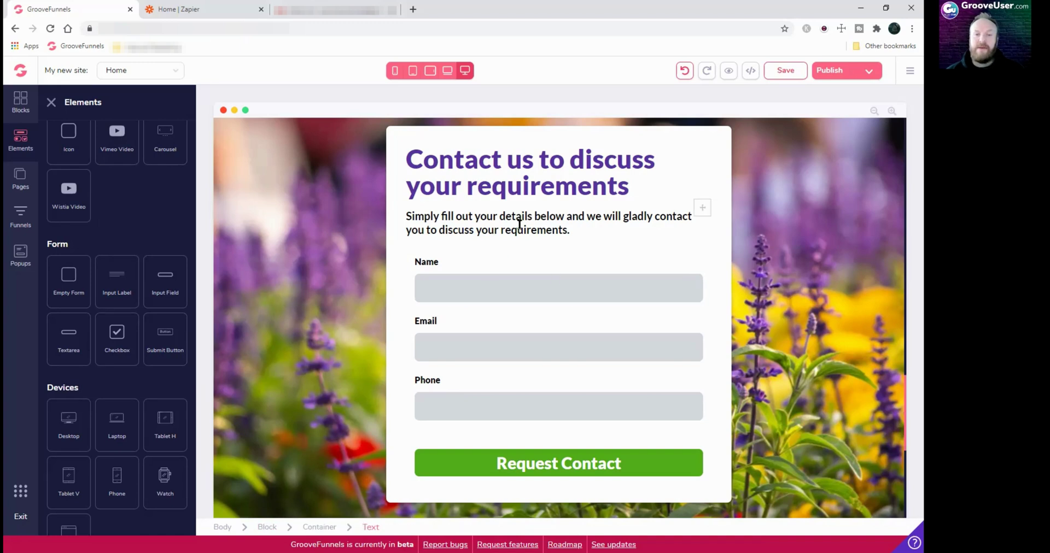
Set the Name input's placeholder to 'Name', then undo that change
left_click(428, 267)
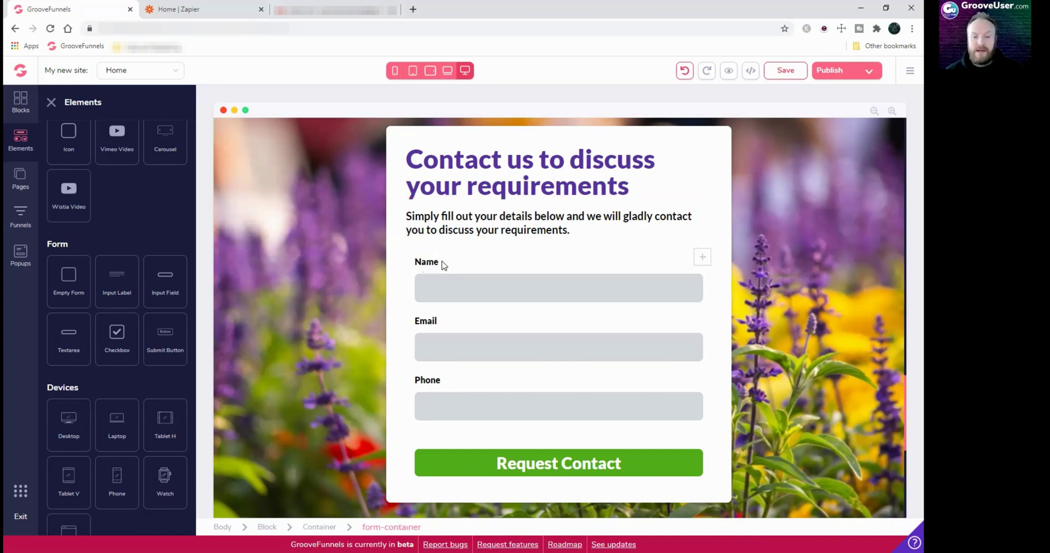
left_click(442, 263)
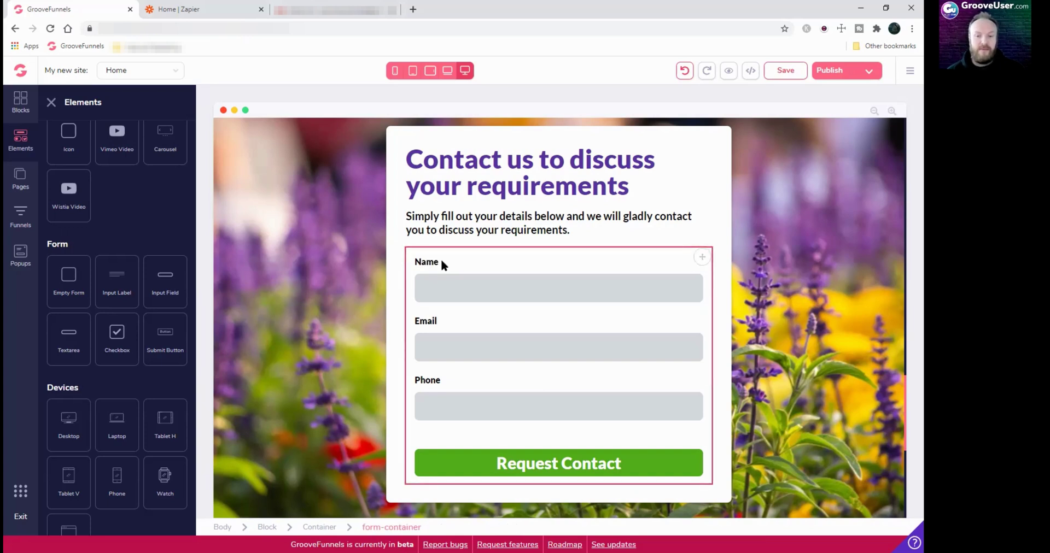
left_click(429, 282)
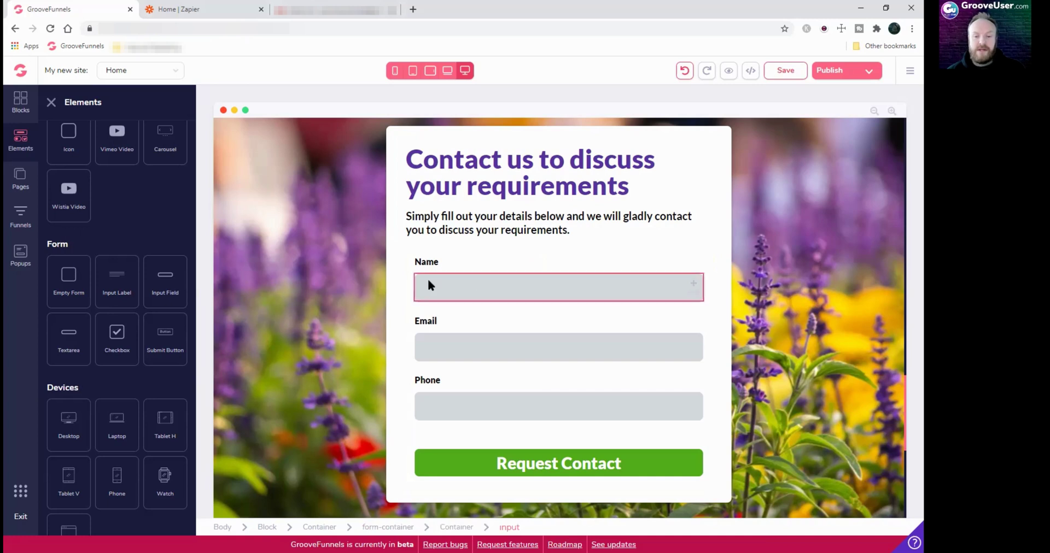
left_click(429, 282)
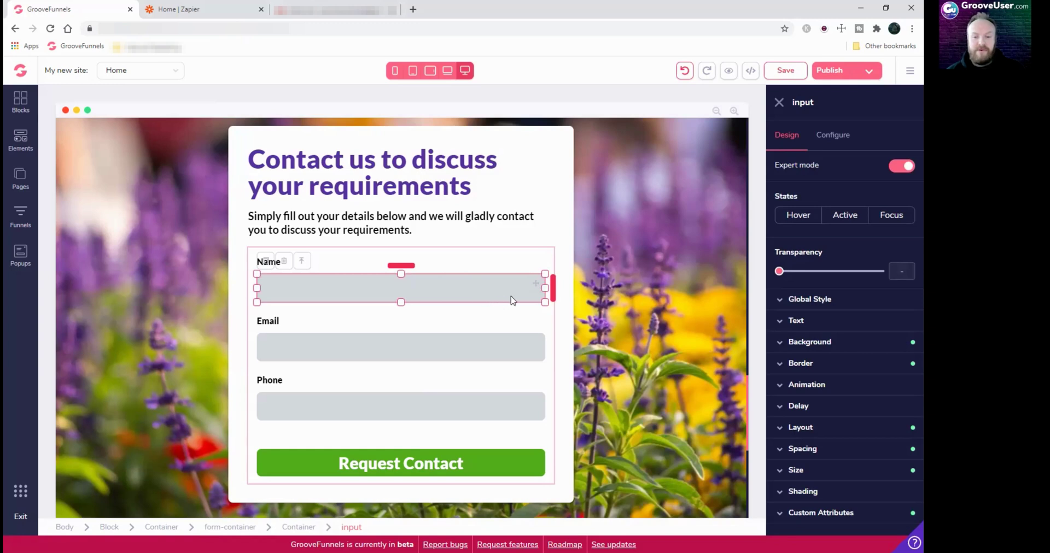
left_click(833, 135)
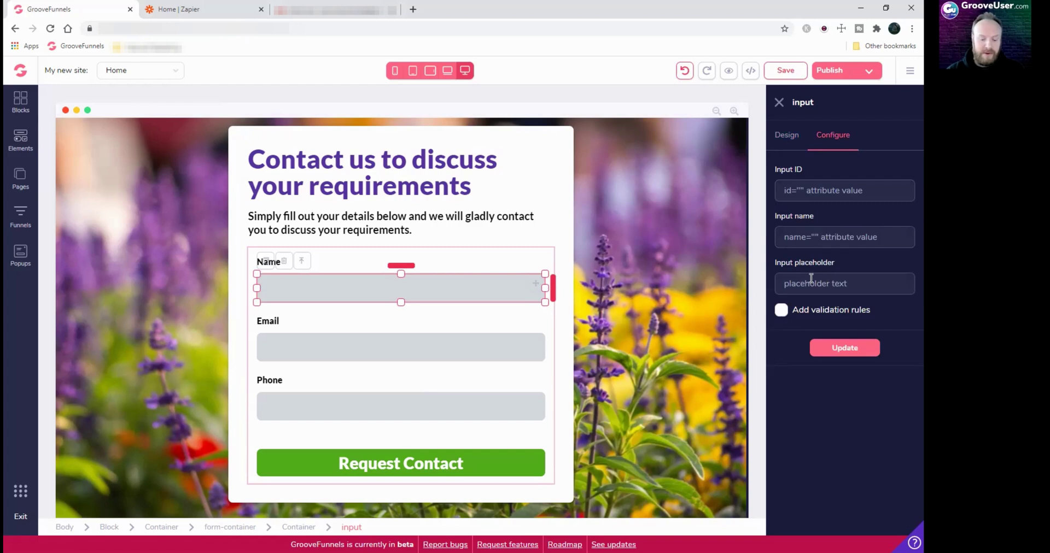
type("Name")
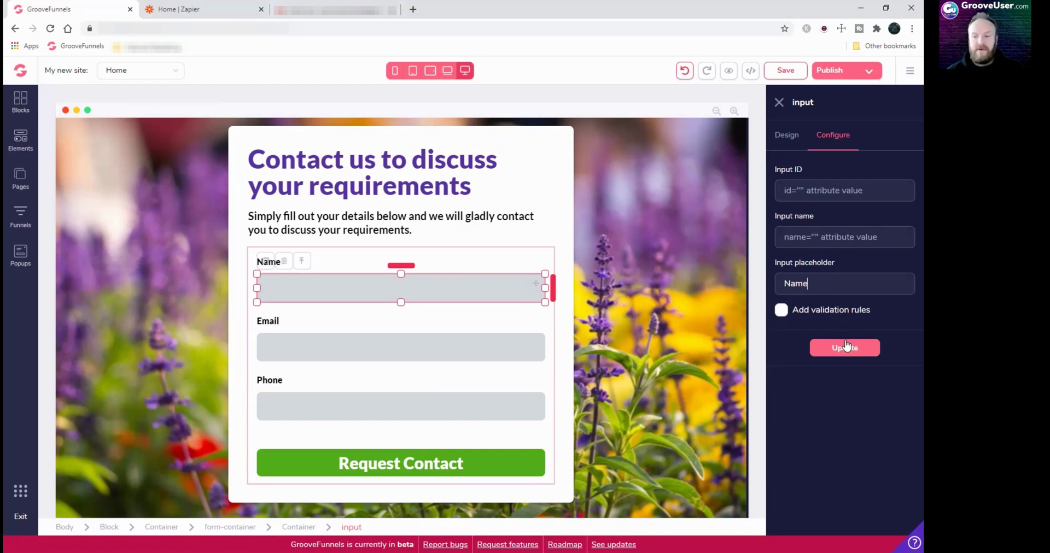
left_click(846, 351)
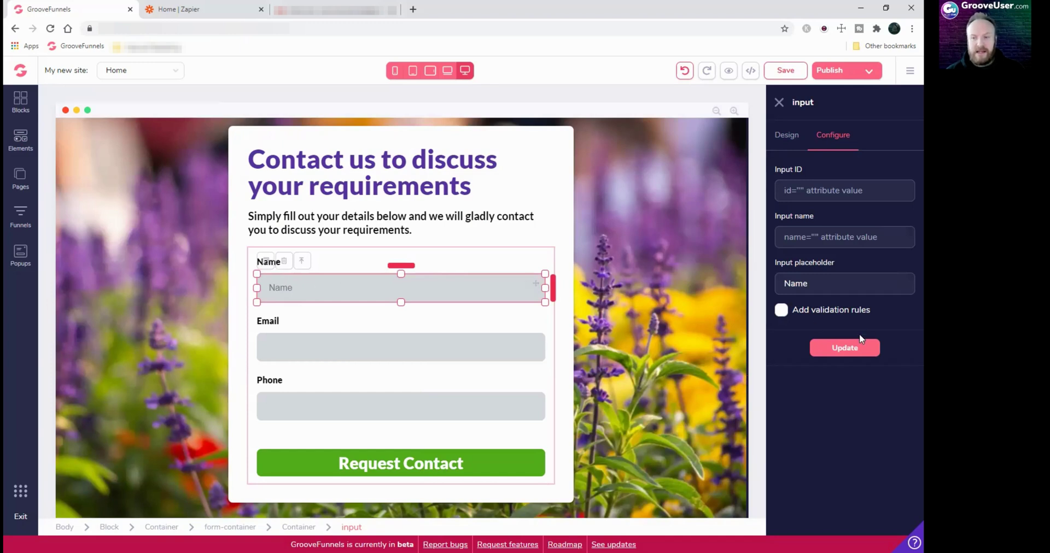
left_click(684, 70)
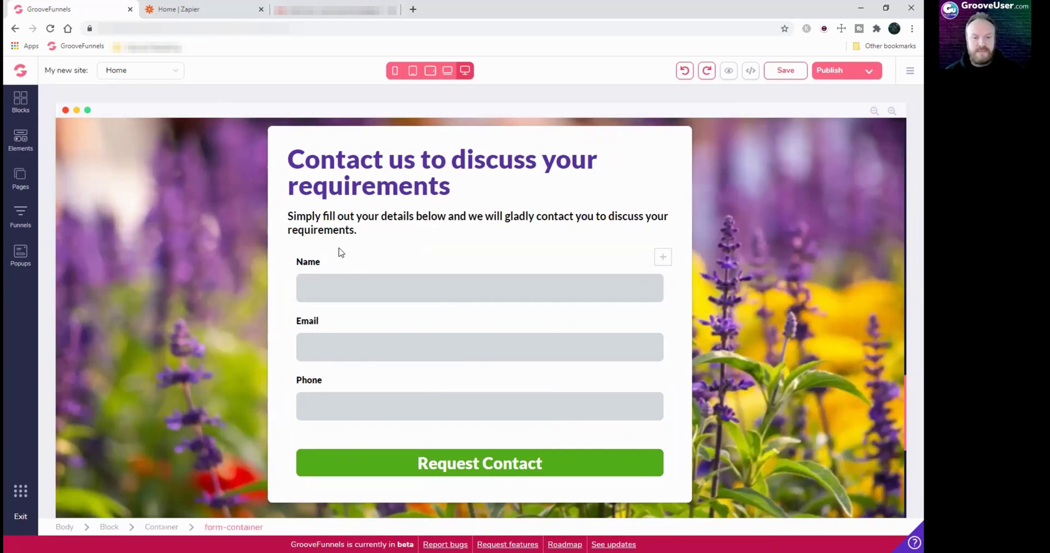
left_click(626, 256)
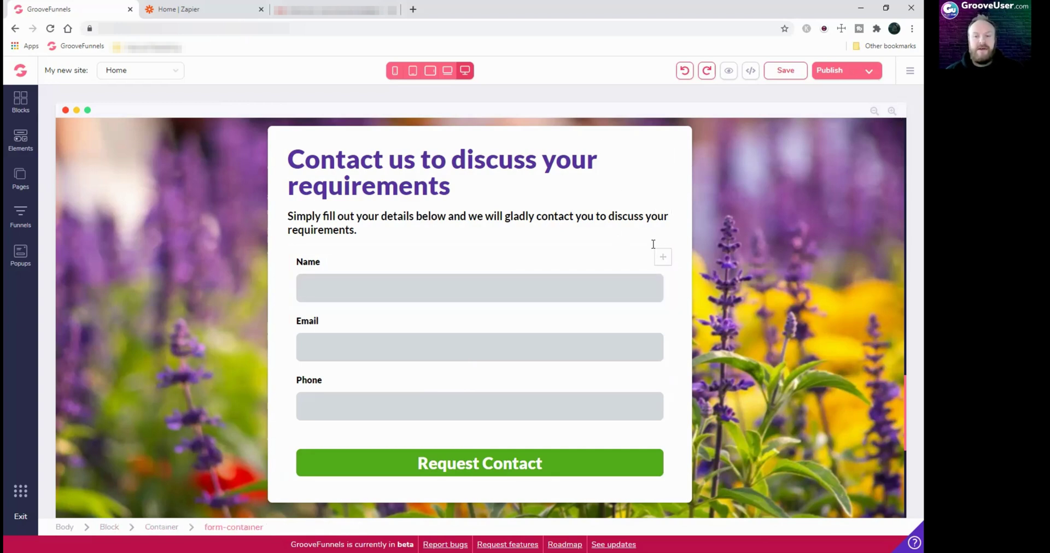
Show the form container's Configure settings and keep Form action as Integration
left_click(666, 271)
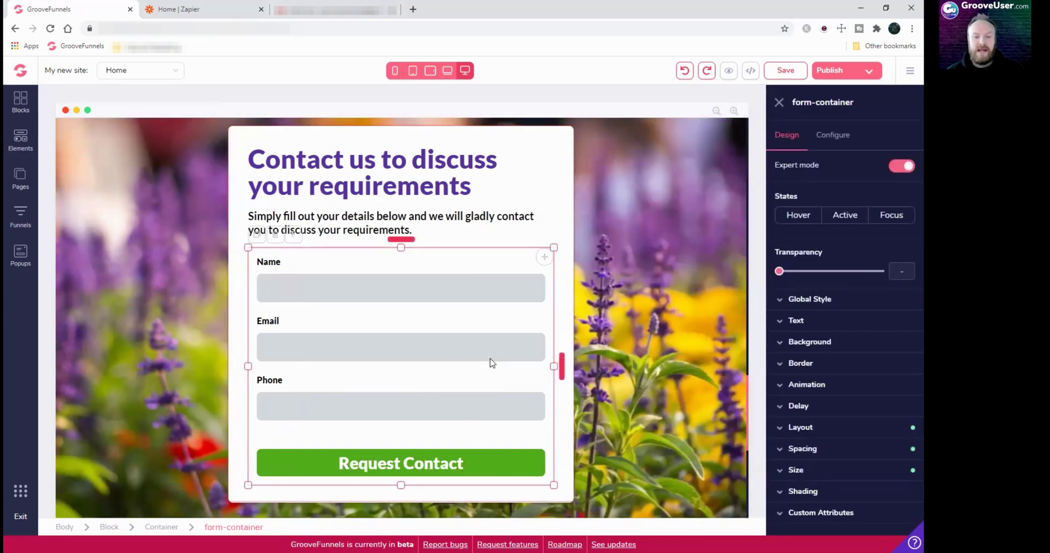
left_click(530, 300)
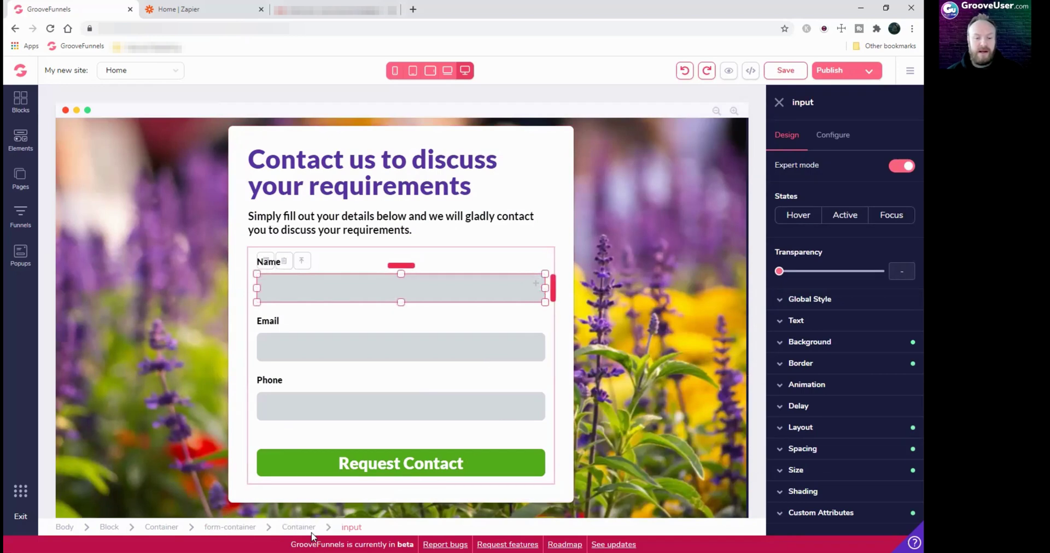
left_click(230, 528)
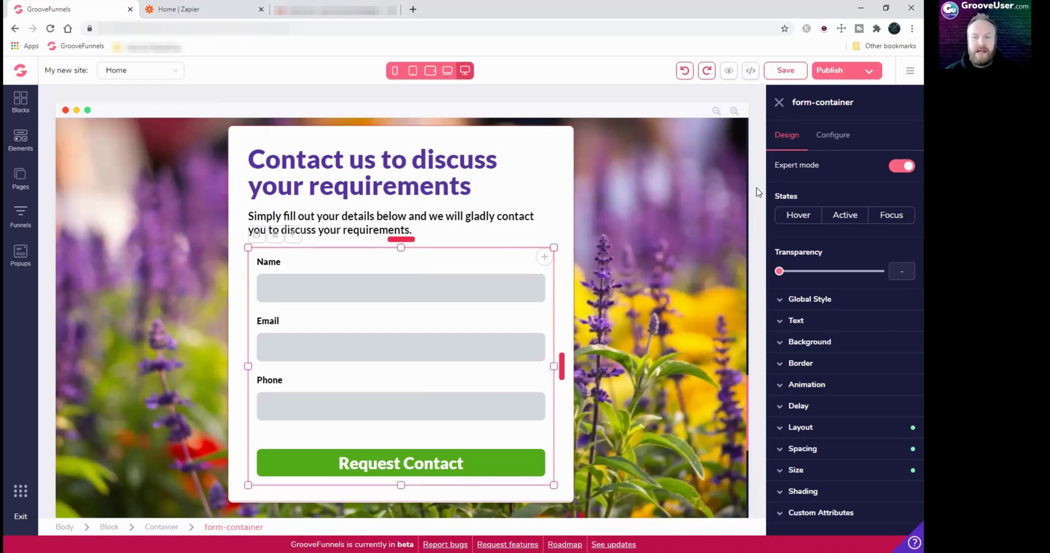
left_click(835, 136)
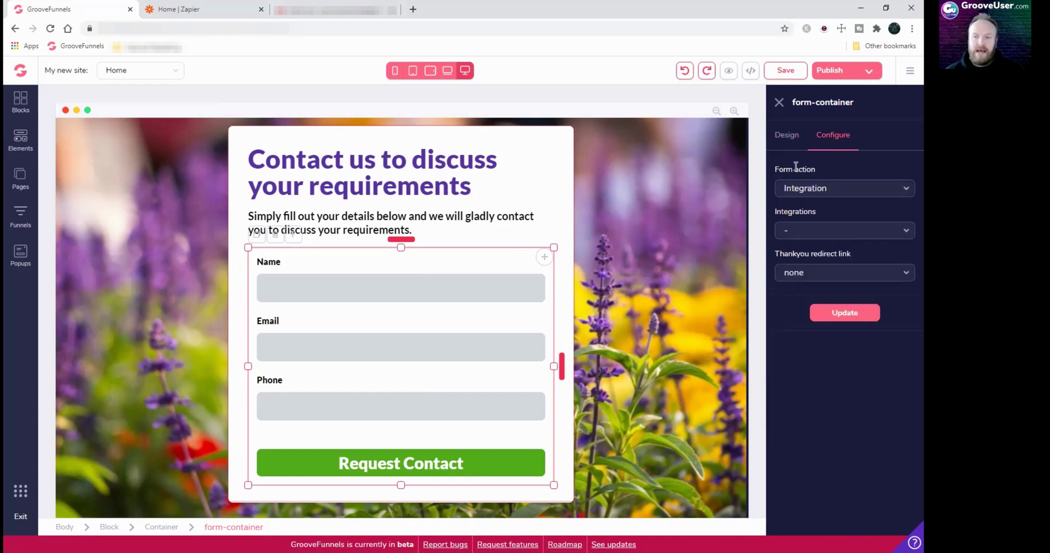
left_click(820, 188)
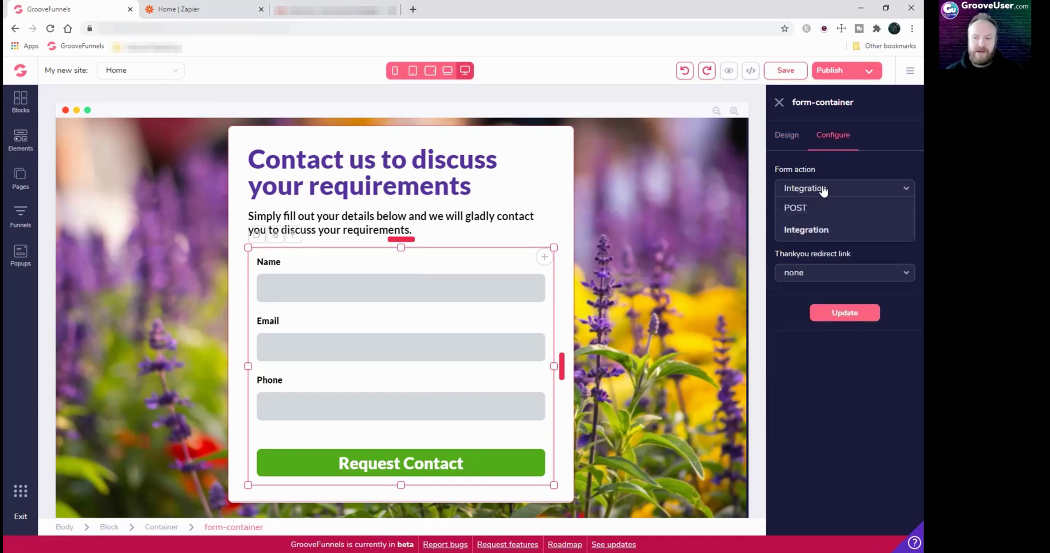
left_click(822, 191)
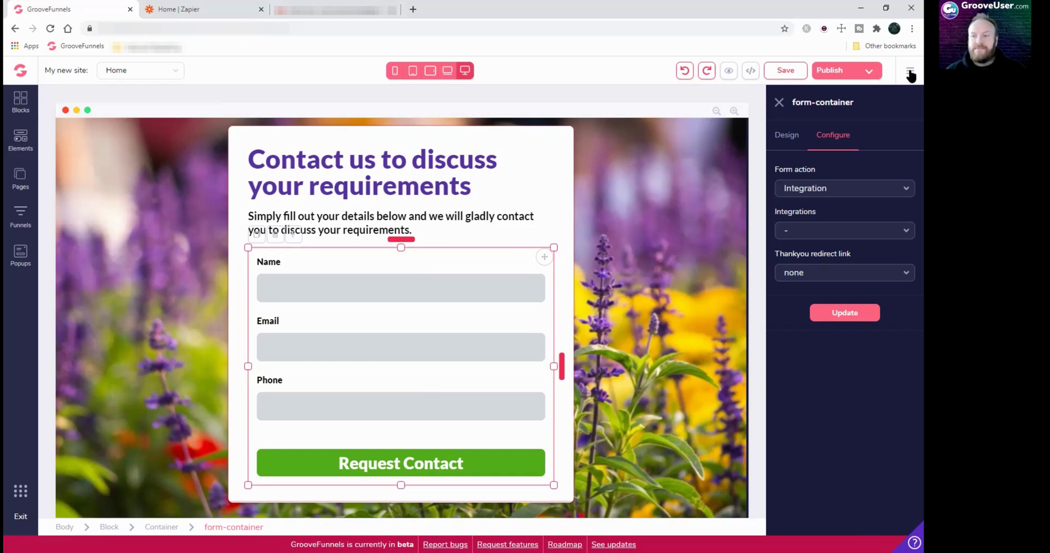
Add a new Zapier integration with the description 'Floralife' under My integrations
left_click(910, 72)
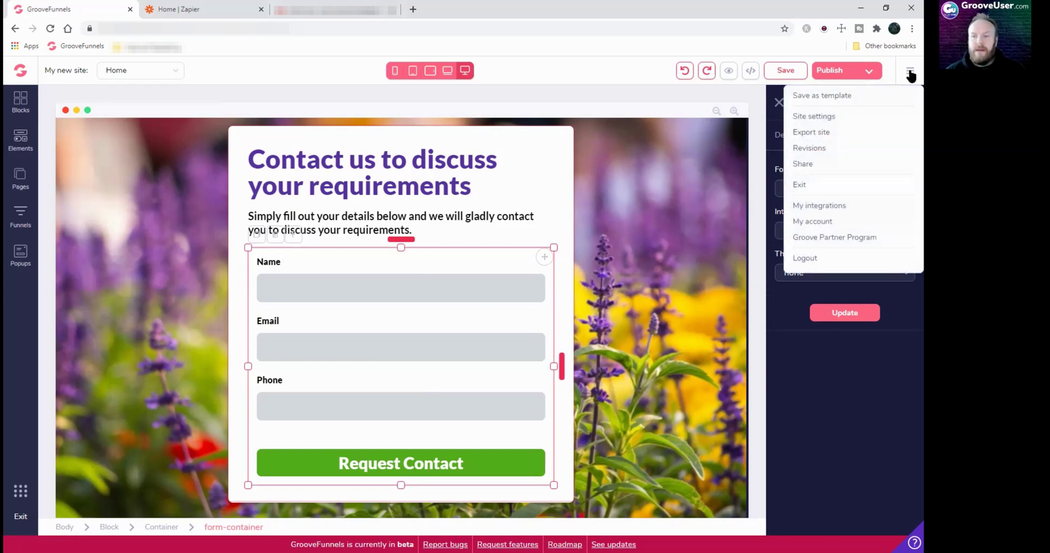
left_click(818, 207)
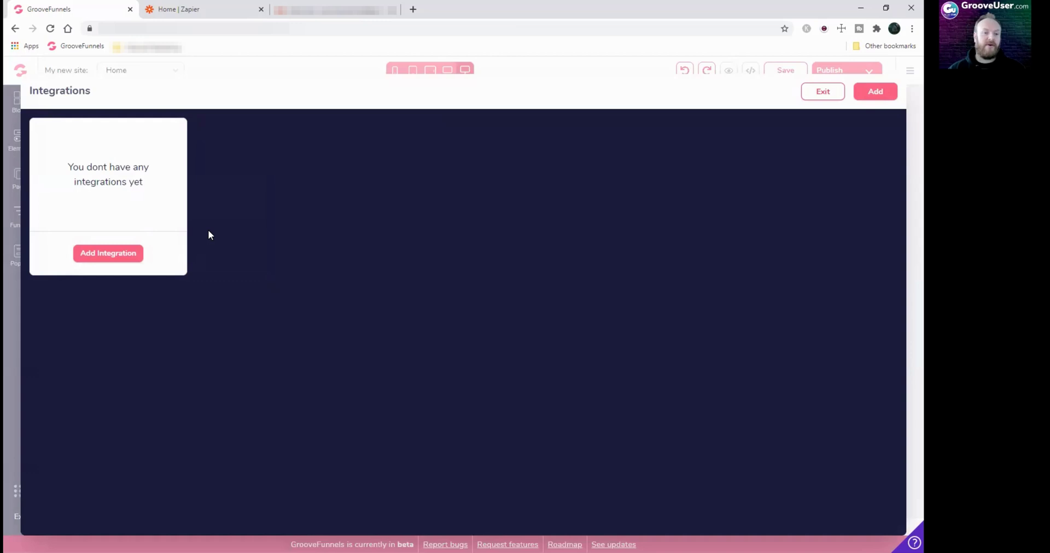
left_click(112, 258)
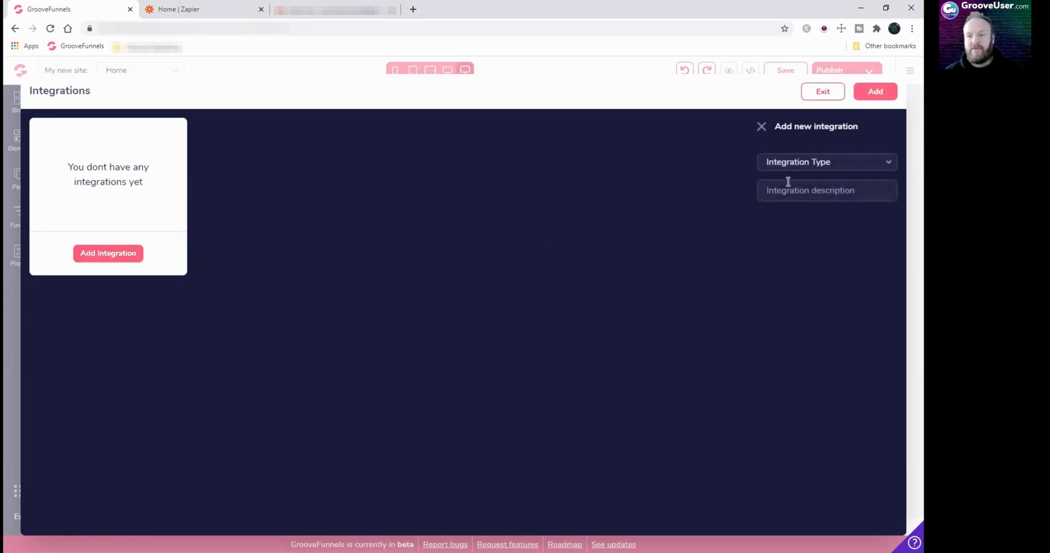
left_click(844, 169)
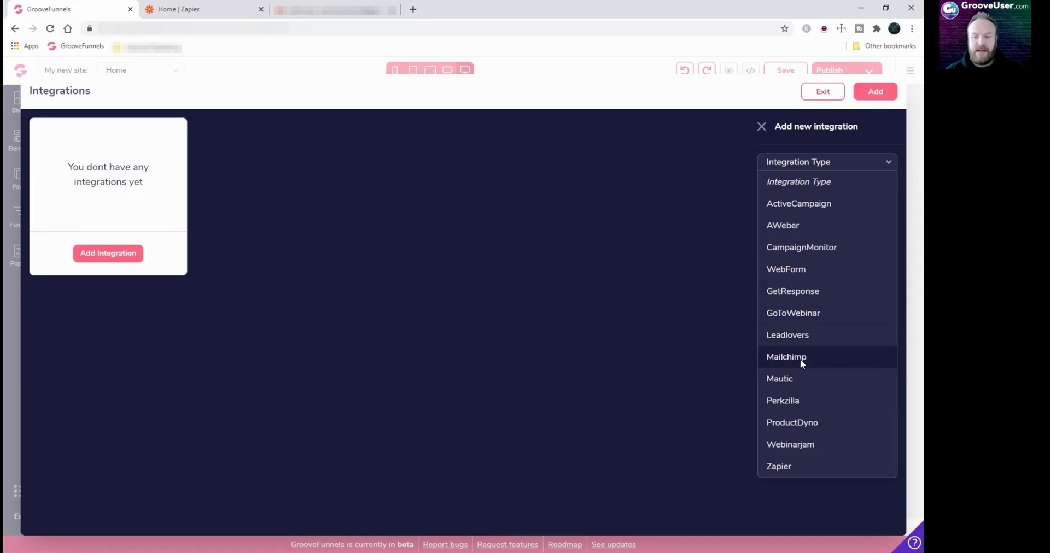
left_click(780, 468)
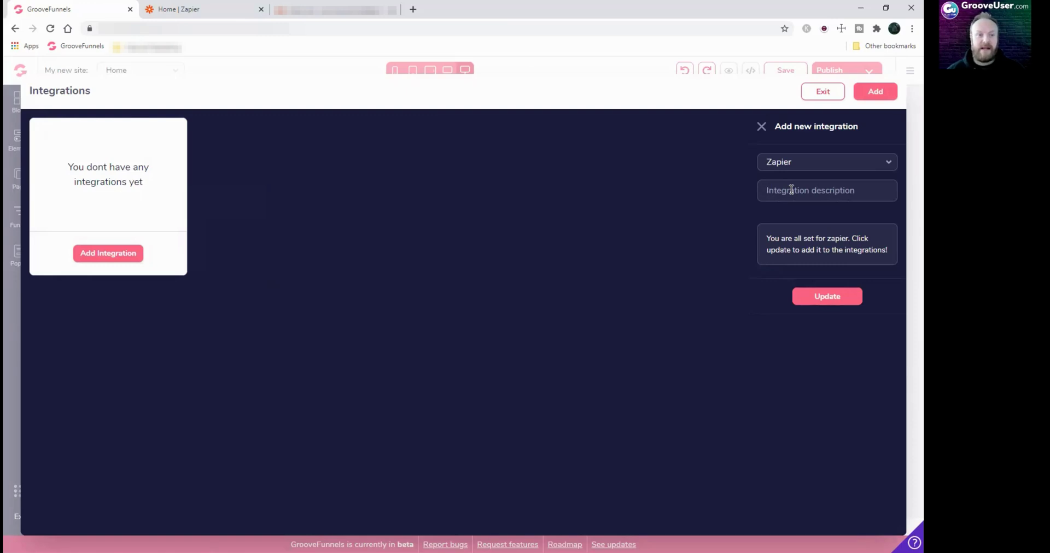
left_click(792, 189)
type("F")
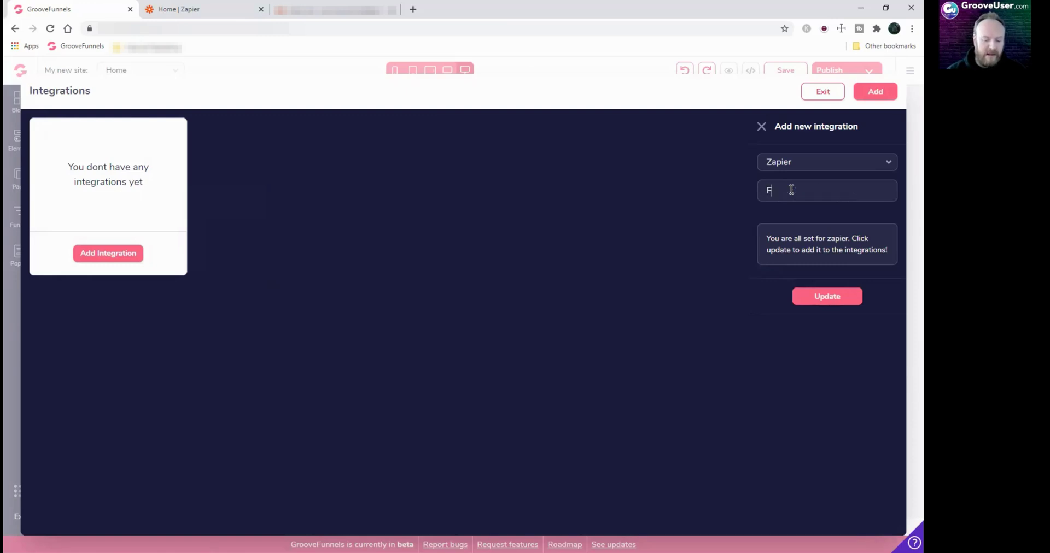
type("loralife")
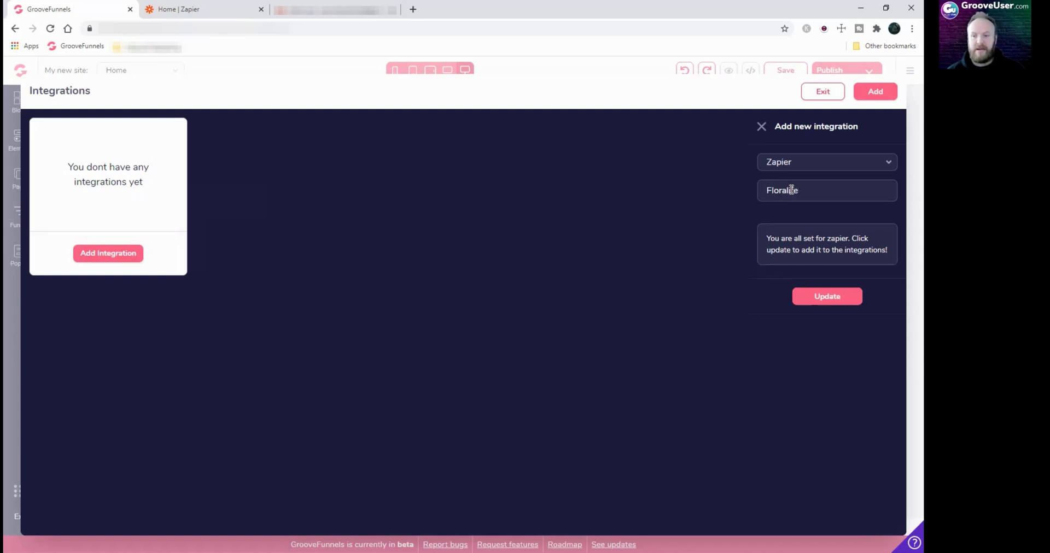
left_click(820, 298)
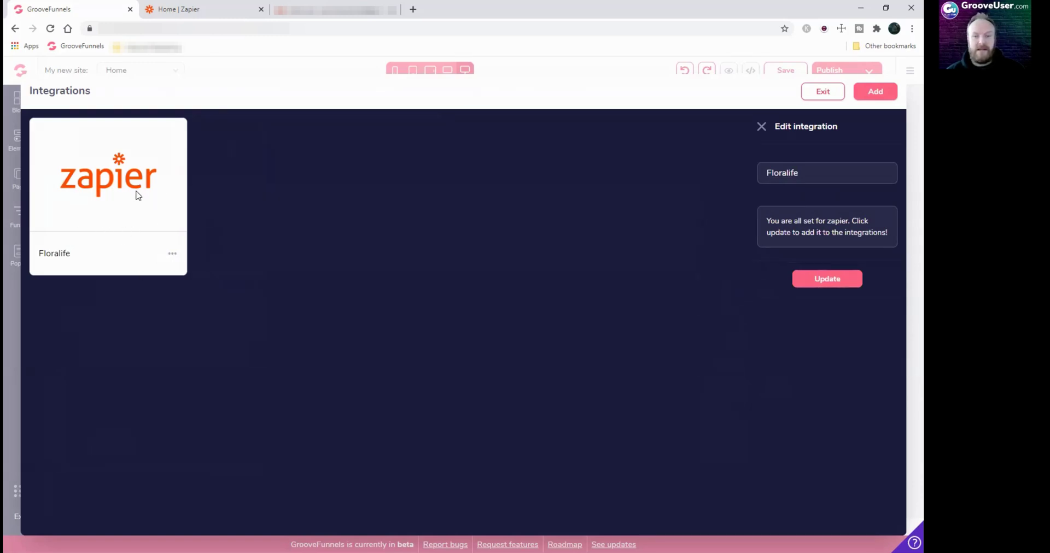
Back in the editor, choose Floralife in the form container's Integrations dropdown
left_click(818, 94)
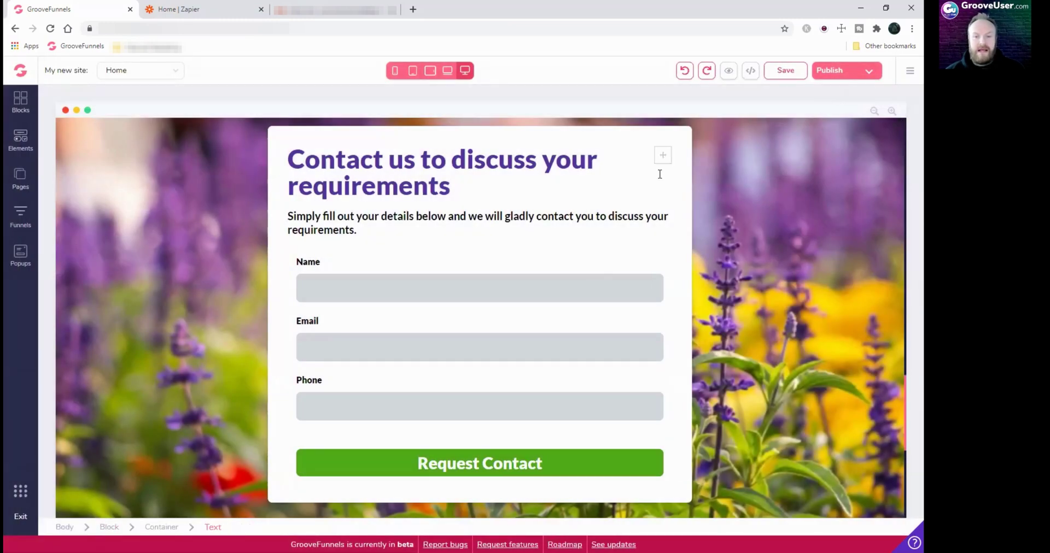
left_click(667, 272)
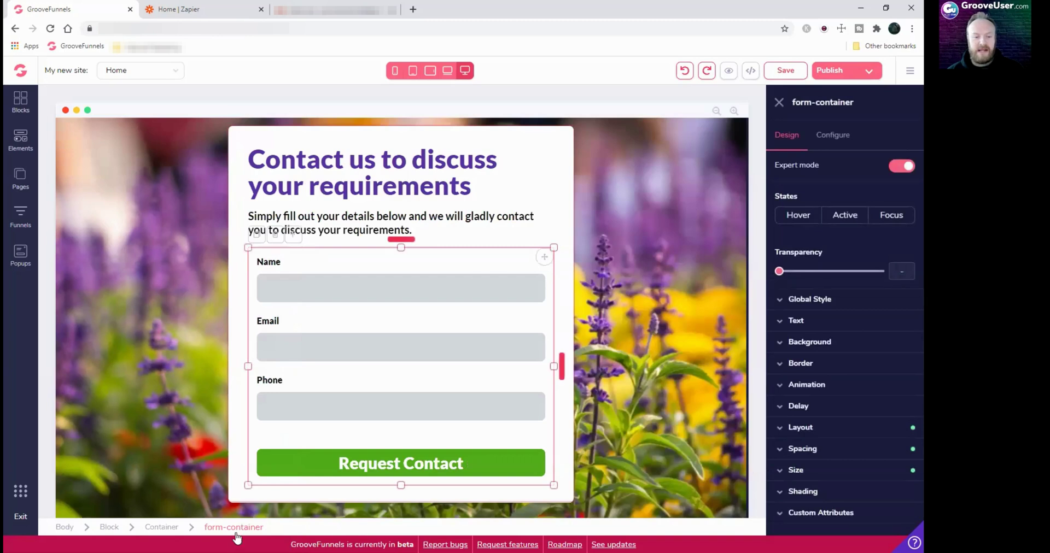
left_click(834, 137)
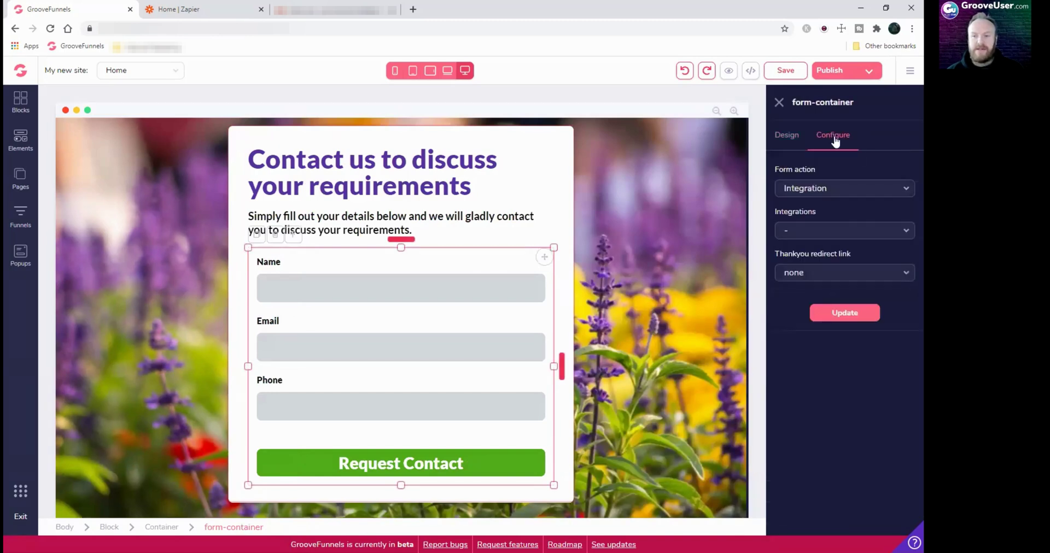
left_click(900, 236)
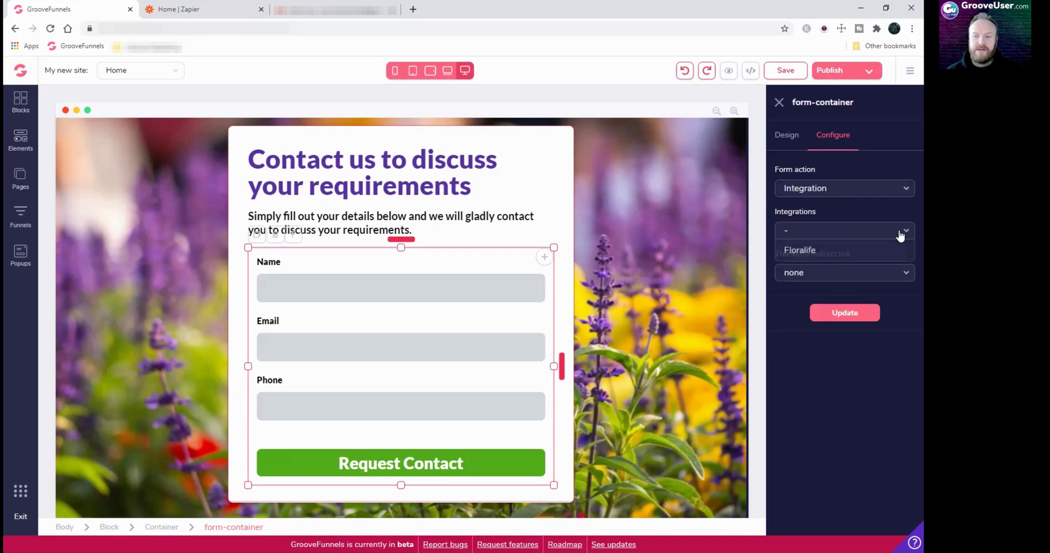
left_click(813, 251)
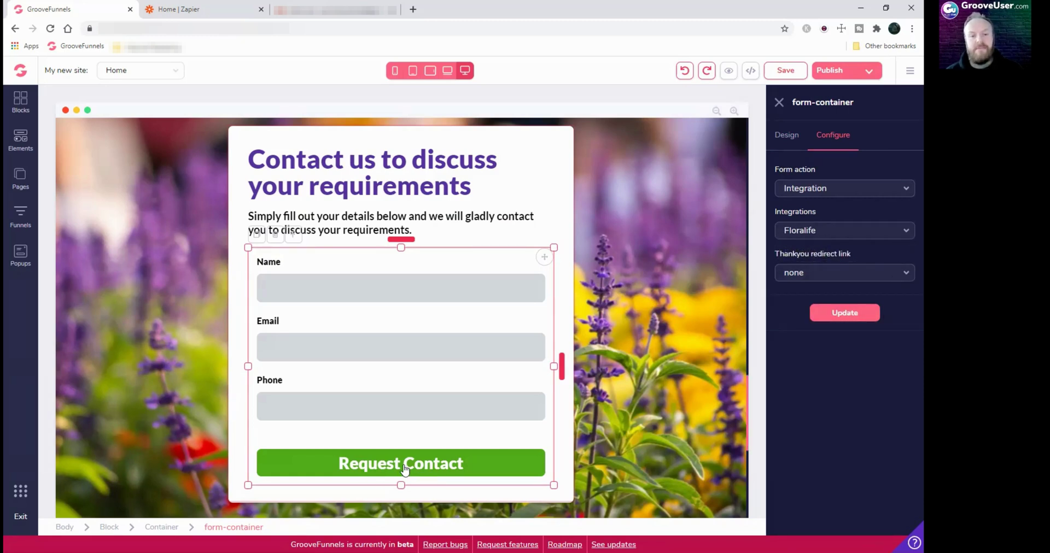
left_click(812, 273)
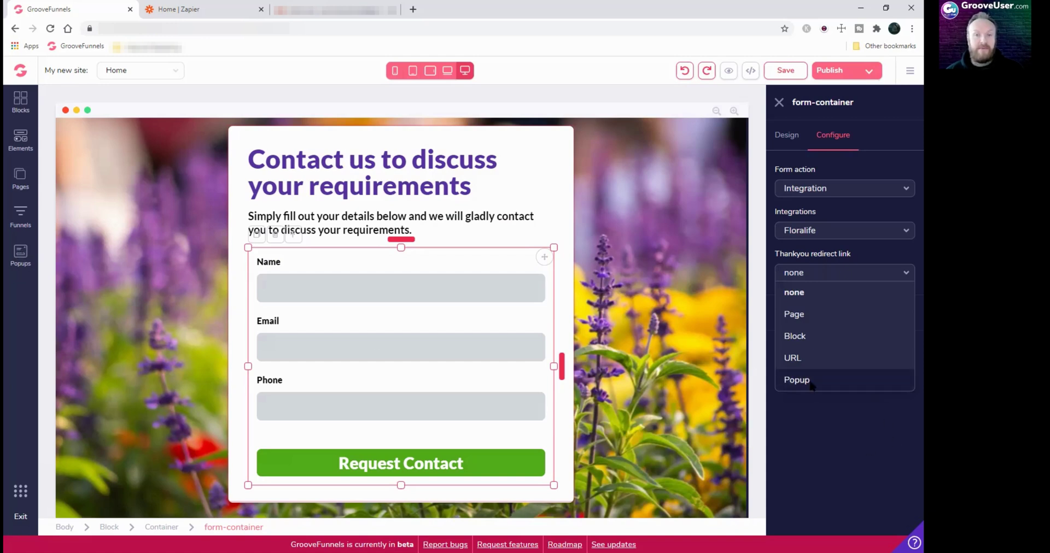
left_click(824, 274)
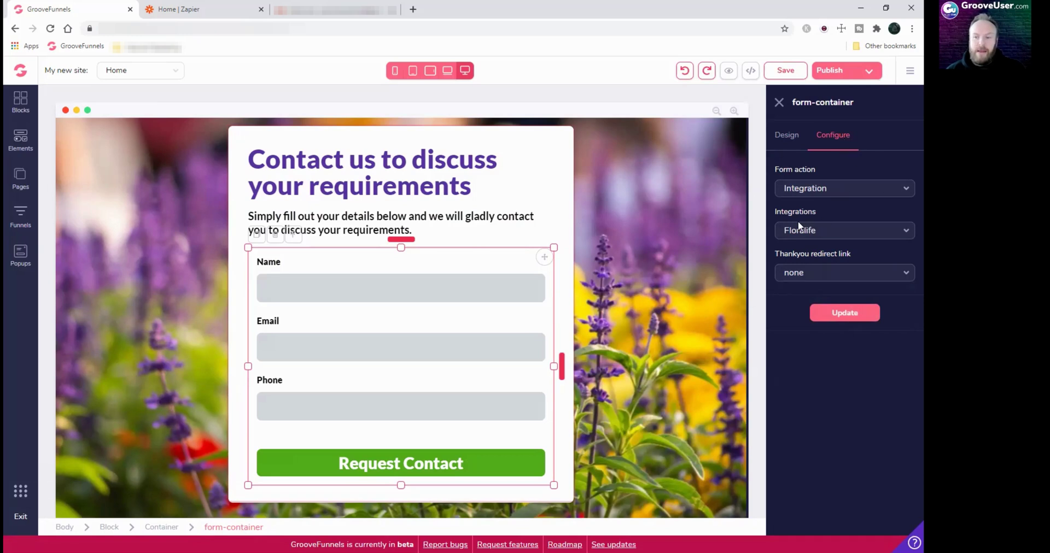
left_click(833, 234)
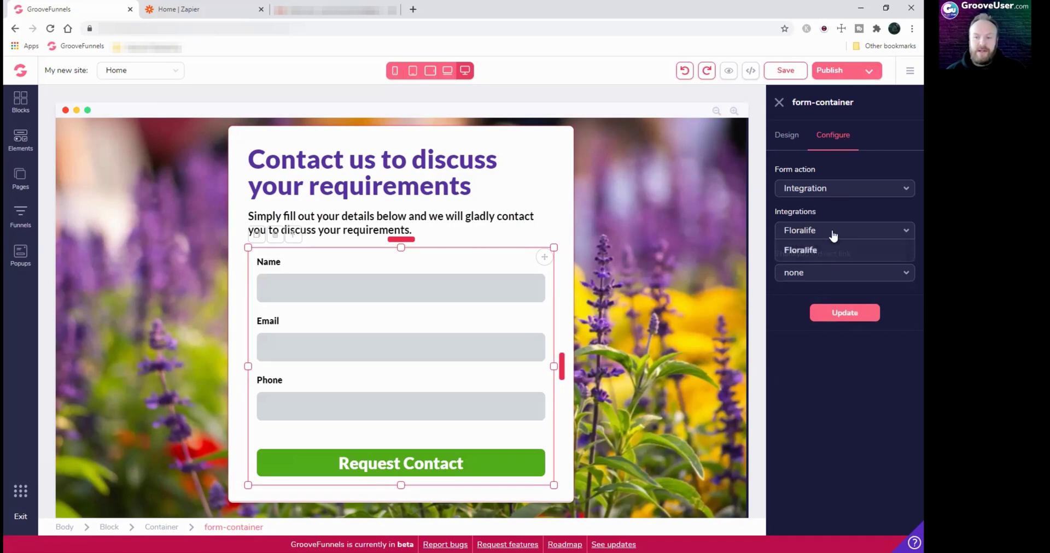
left_click(832, 234)
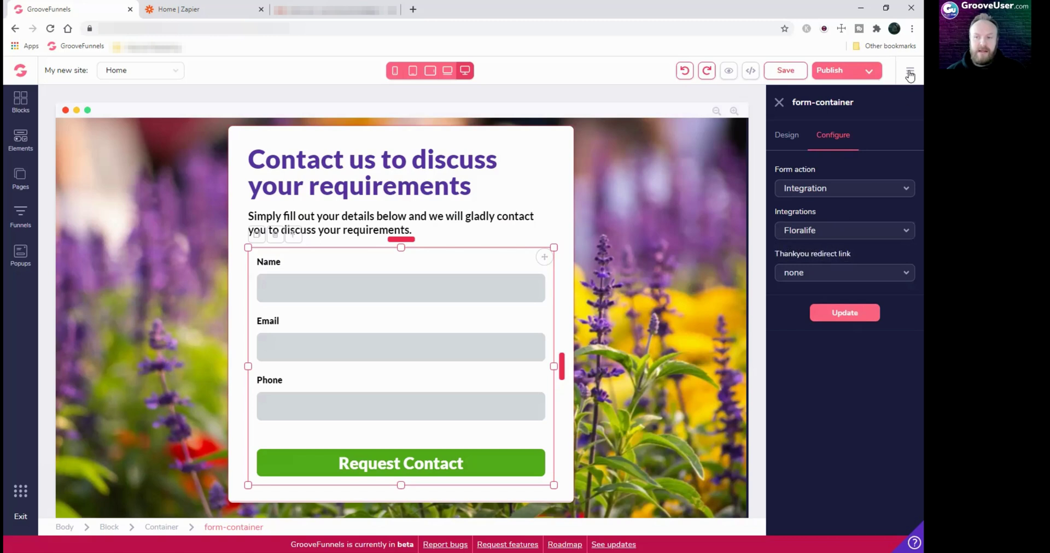
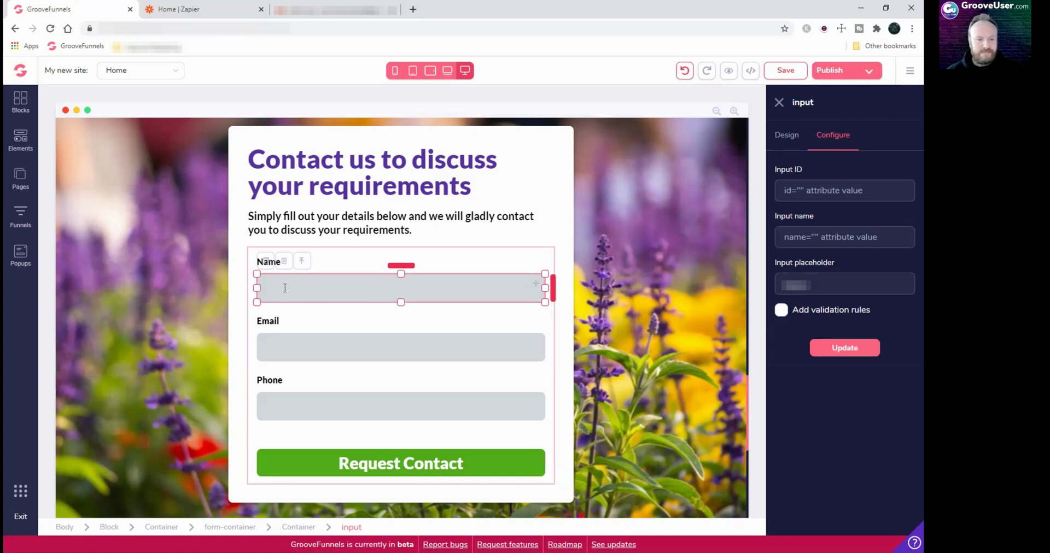
Give the Name field the input ID 'name' and input name 'name', and apply it
left_click(818, 194)
type("name")
key("Tab")
type("name")
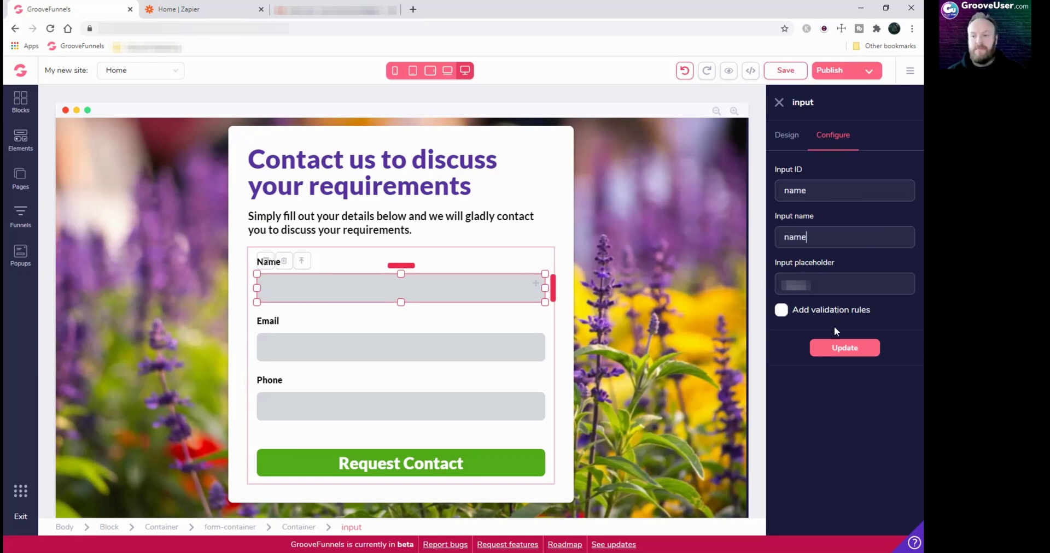
left_click(839, 348)
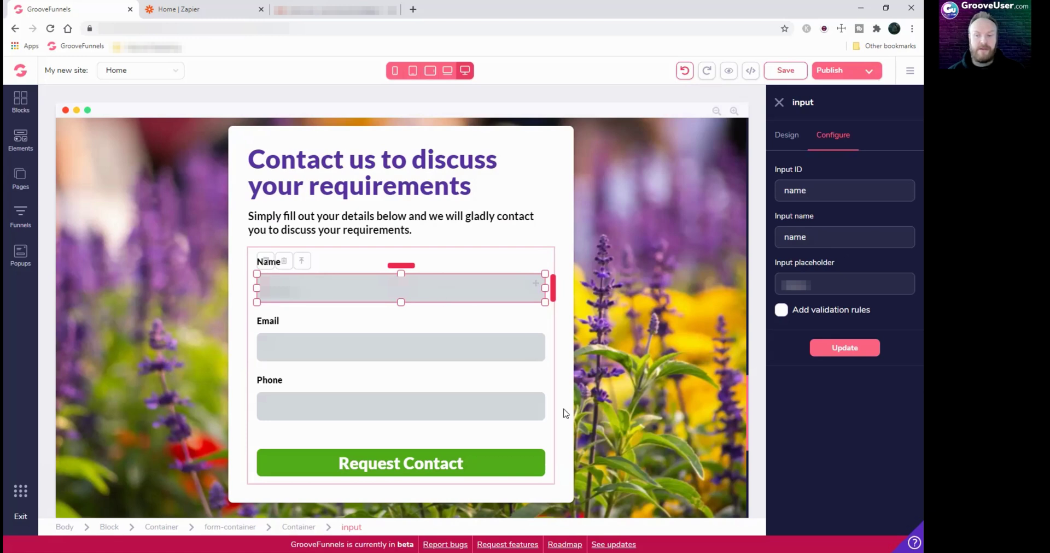
Set the Email field's input ID and input name to 'email'
left_click(536, 359)
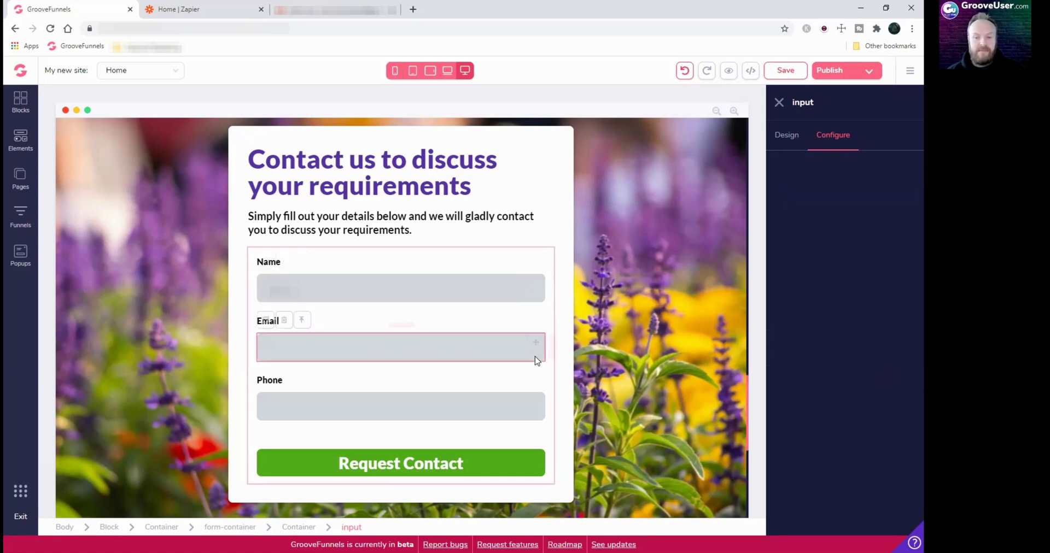
type("email")
key("Tab")
type("email")
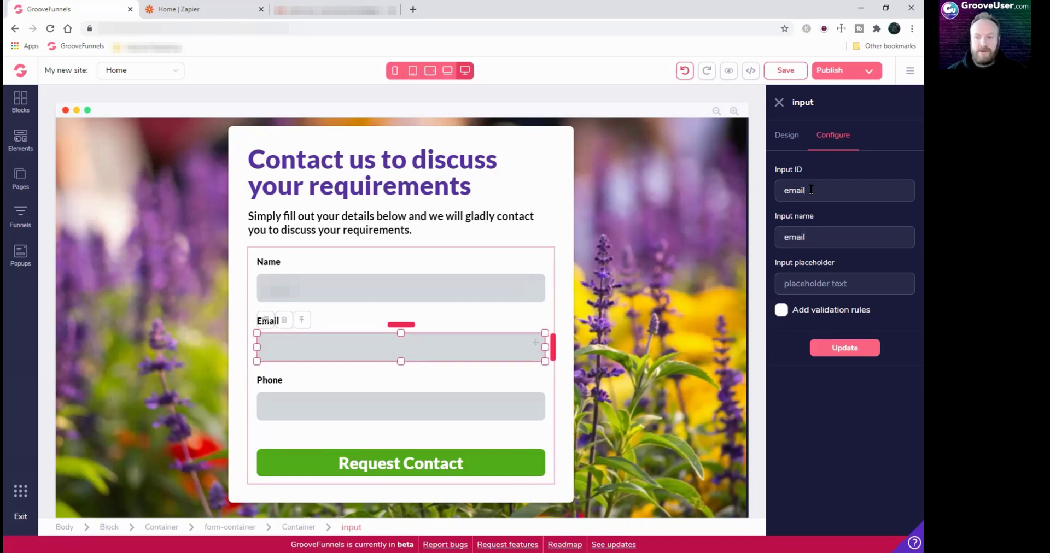
key("Tab")
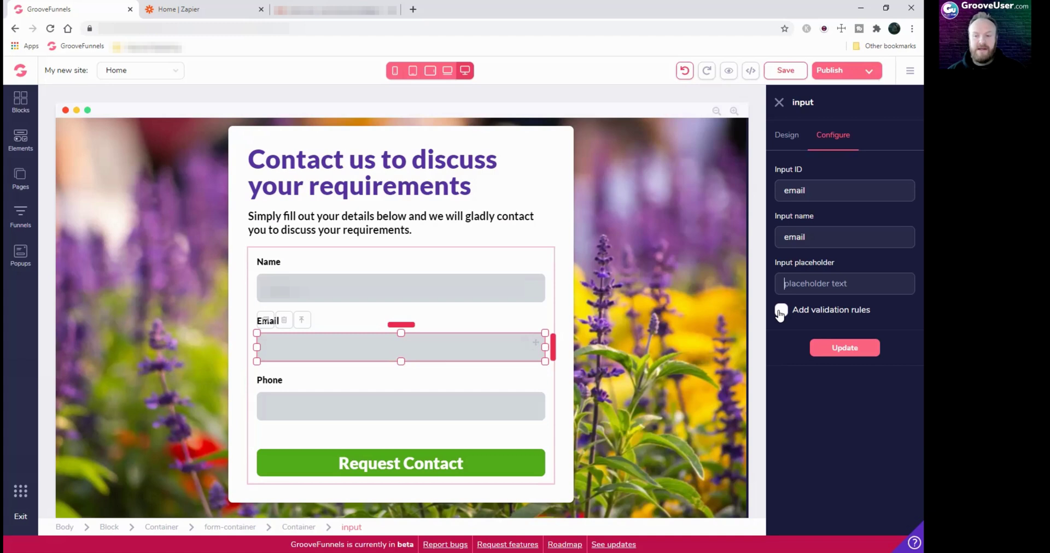
Add validation rules to the Email field with input type email, and apply them
left_click(781, 311)
left_click(801, 350)
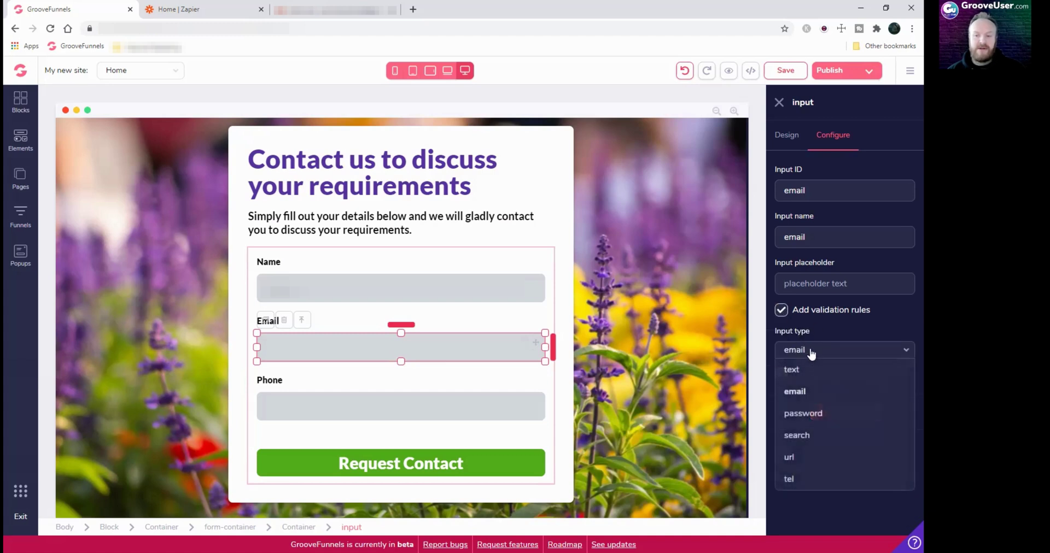
left_click(793, 392)
left_click(843, 413)
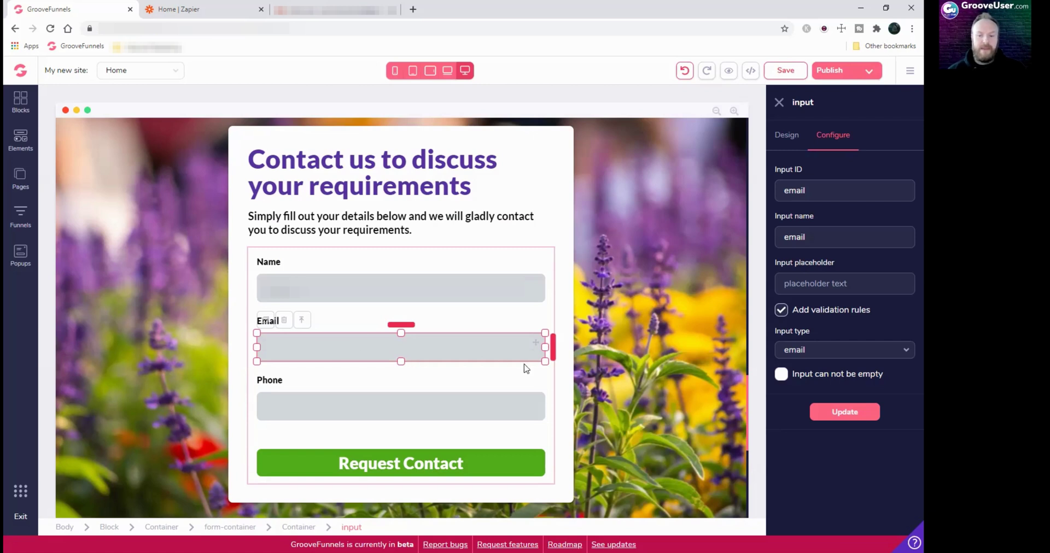
left_click(845, 412)
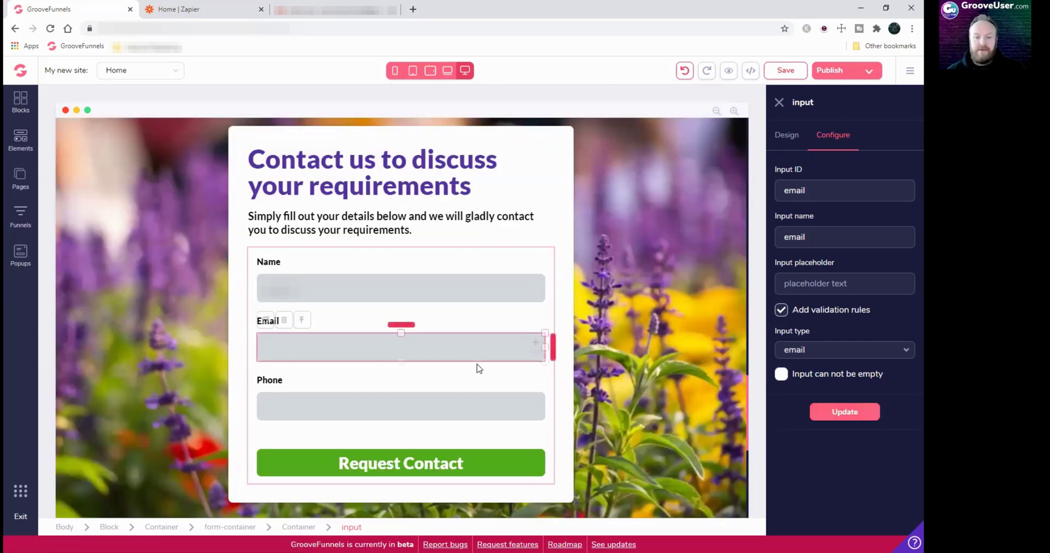
Set the Phone field's input ID and input name to 'phone', then publish the site
left_click(539, 416)
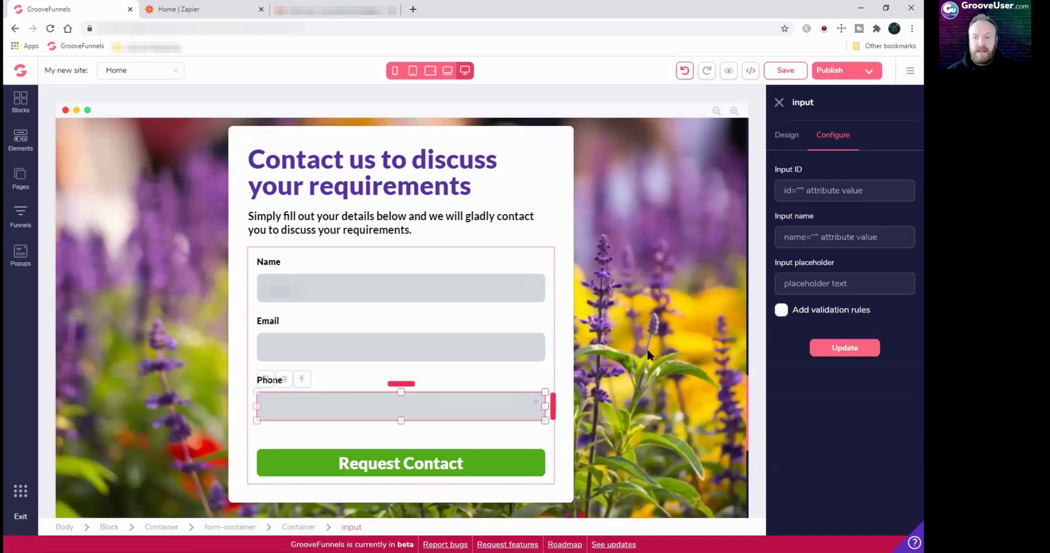
type("phone")
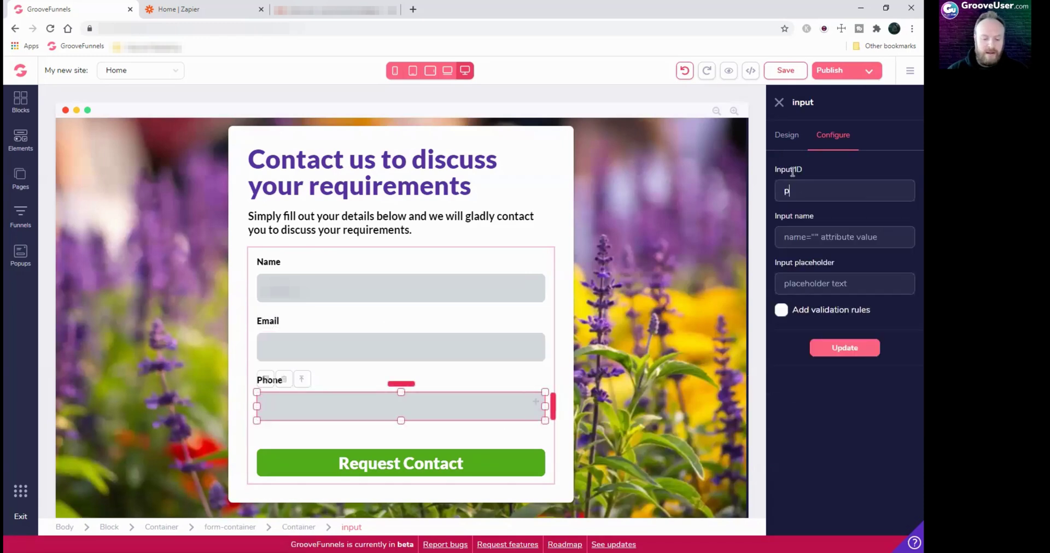
key("Tab")
type("phone")
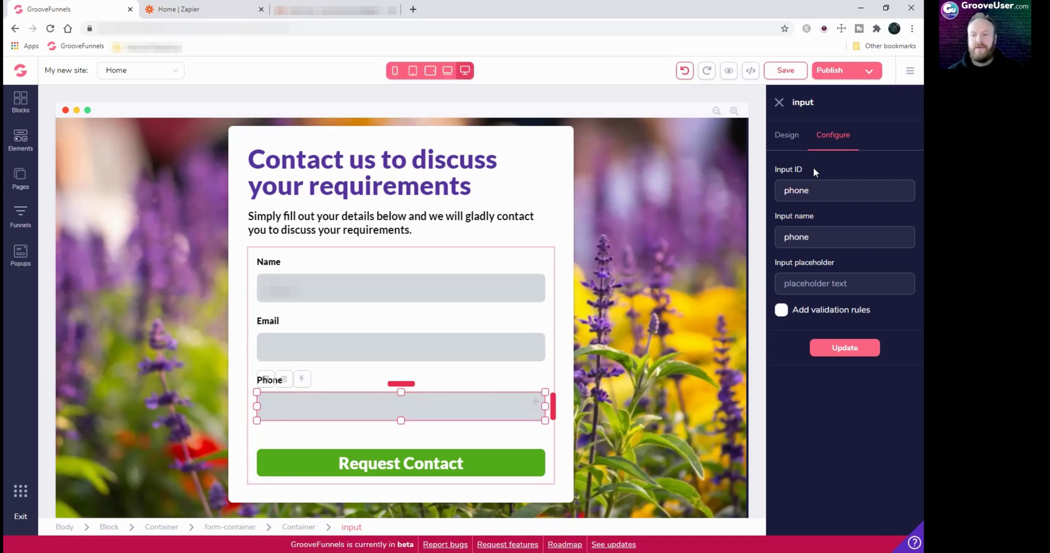
left_click(844, 348)
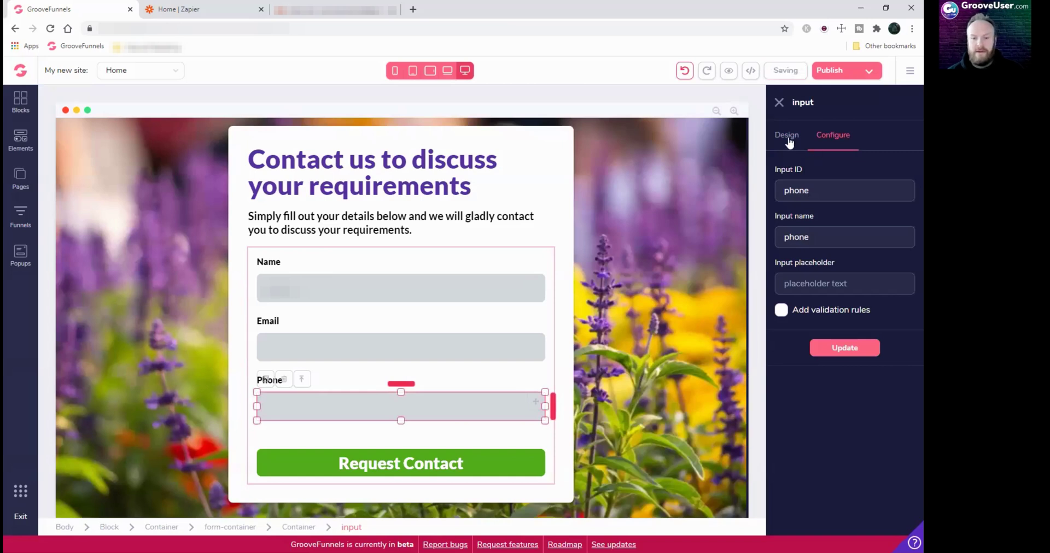
left_click(779, 104)
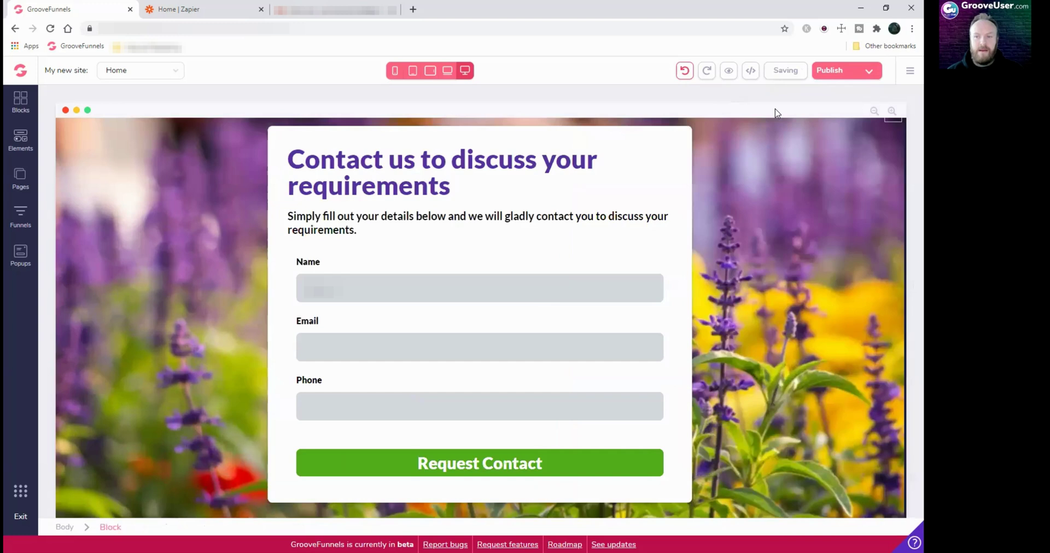
left_click(829, 73)
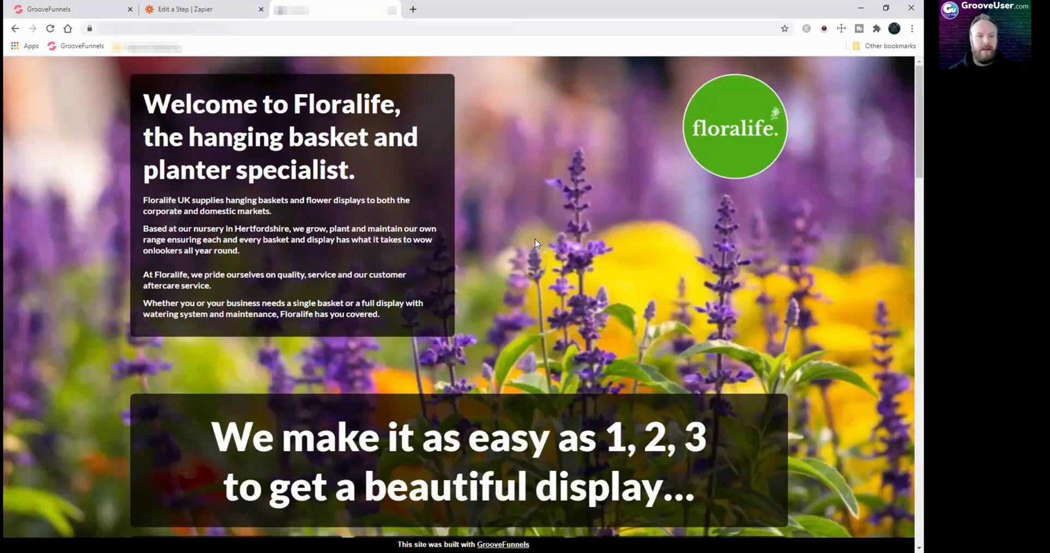
Reload the live Floralife page and scroll down to the contact form
left_click(50, 29)
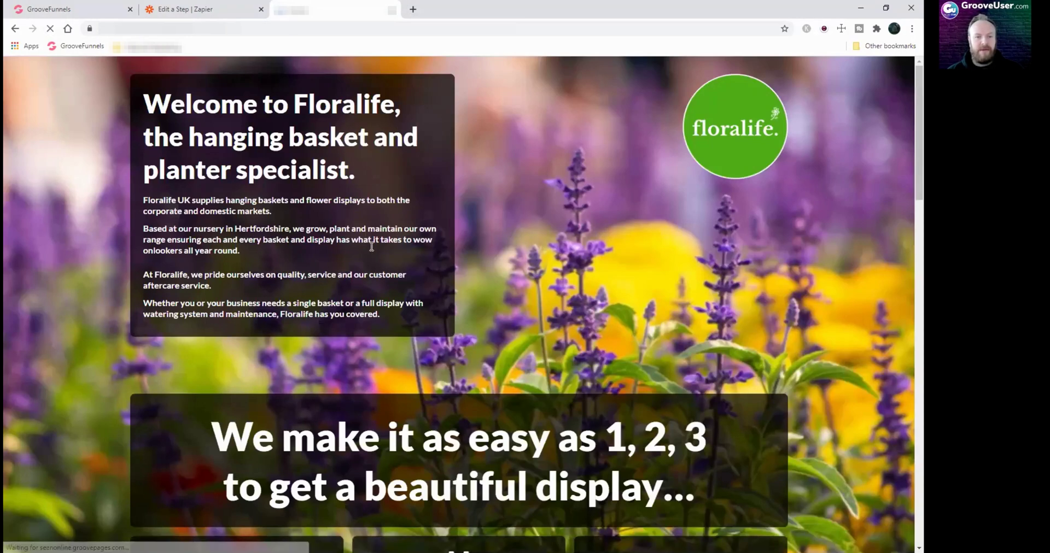
scroll(542, 314, "down", 3)
scroll(543, 317, "down", 10)
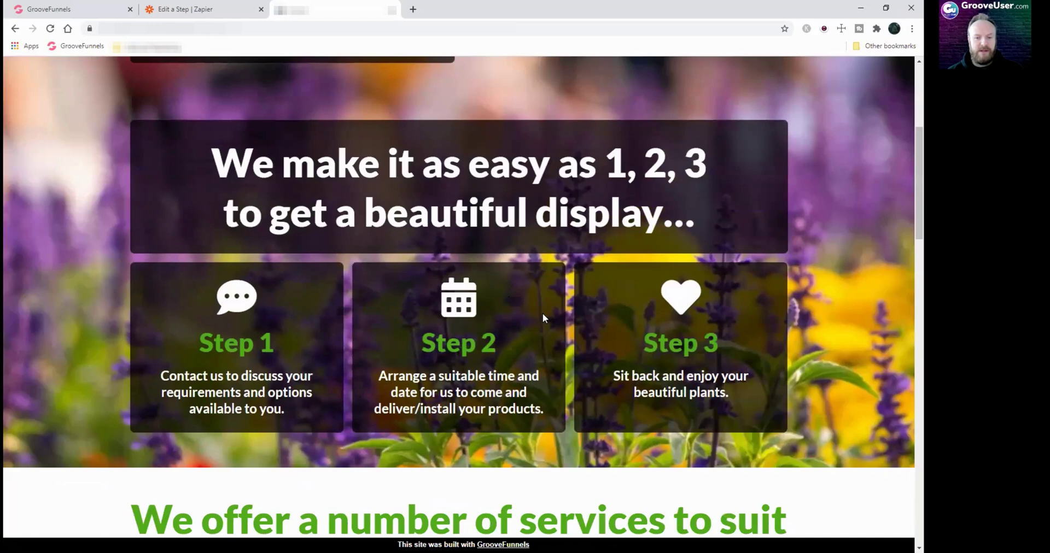
scroll(545, 318, "down", 10)
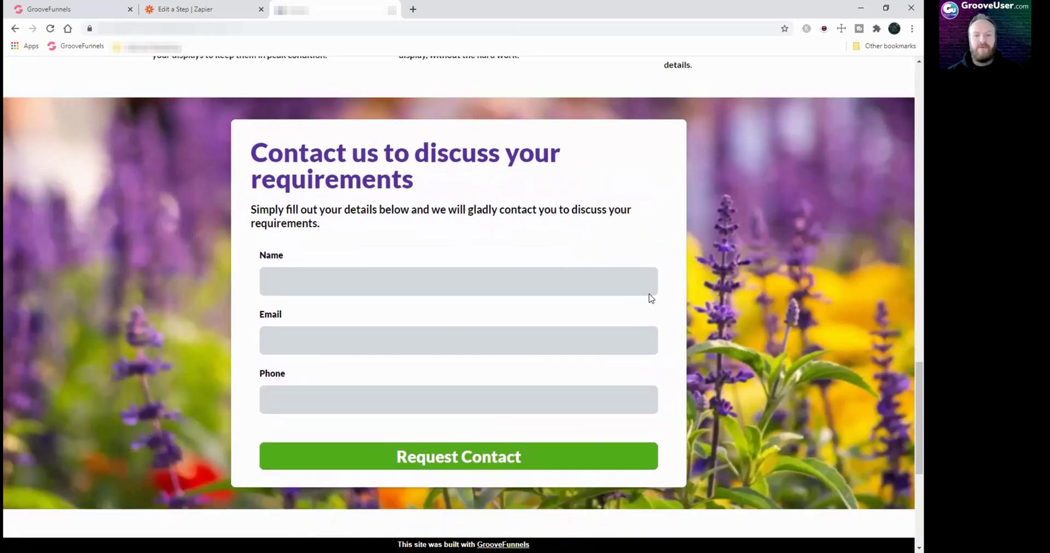
Fill in a test name, e-mail address and pasted phone number, then submit the form
left_click(607, 280)
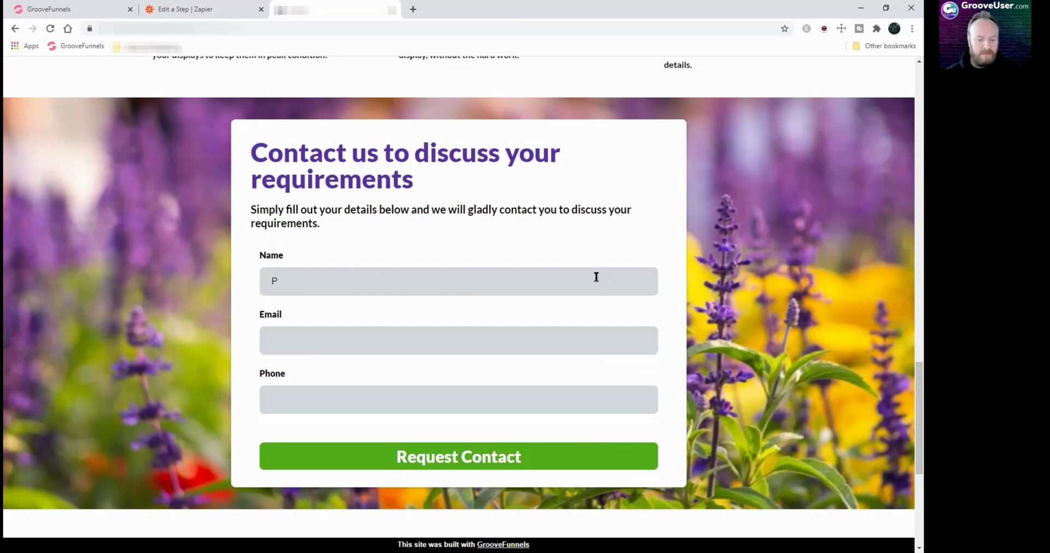
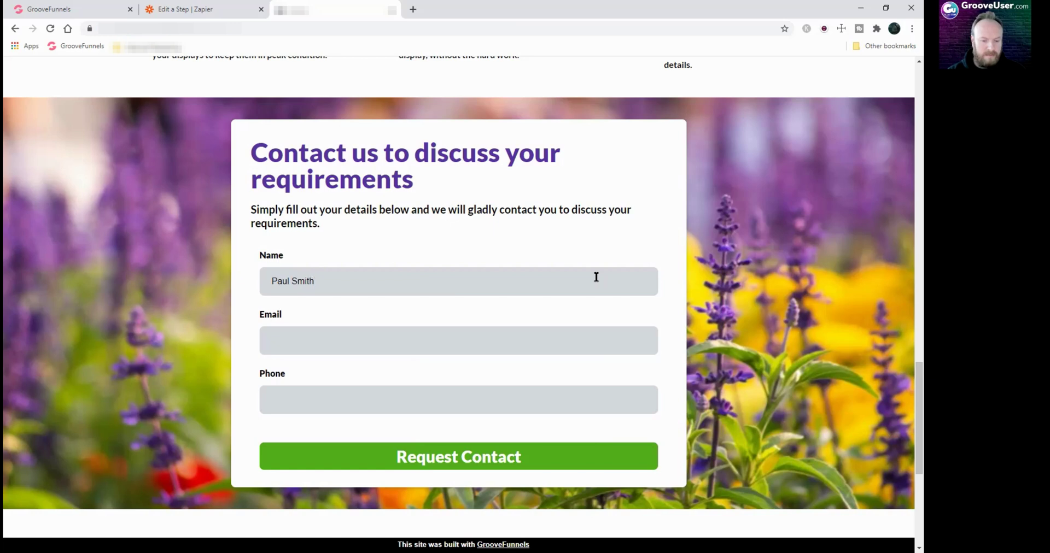
left_click(573, 341)
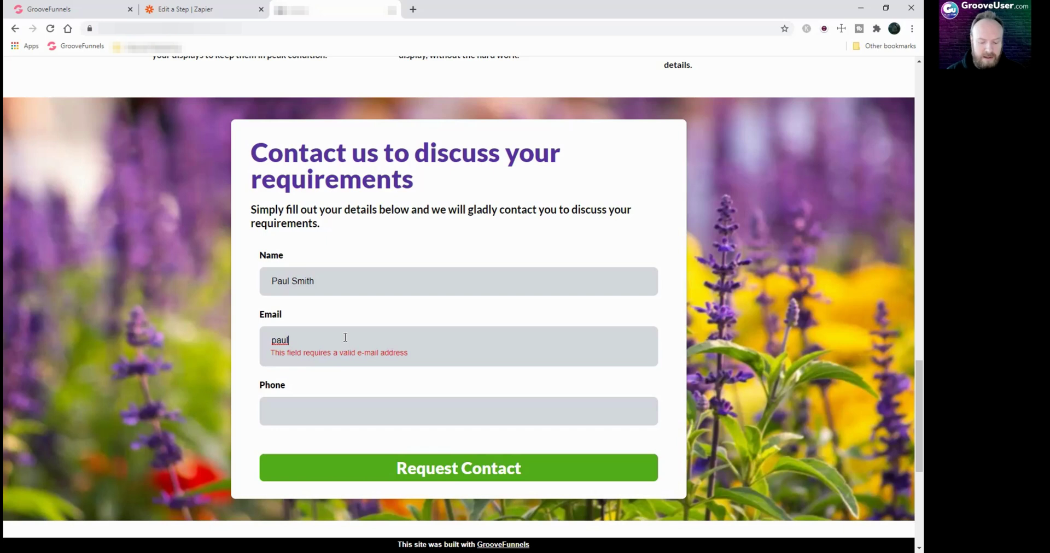
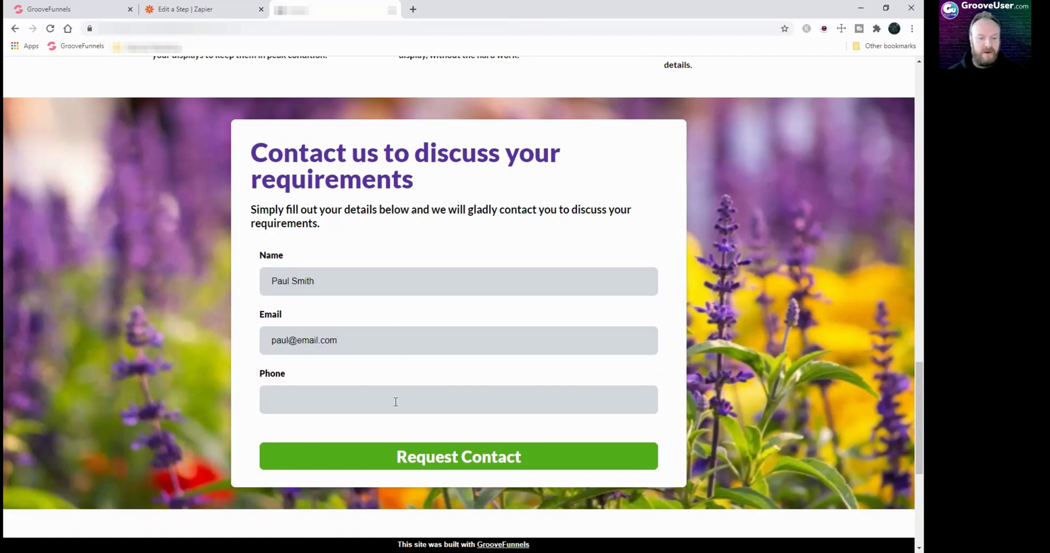
left_click(376, 398)
key("ctrl+v")
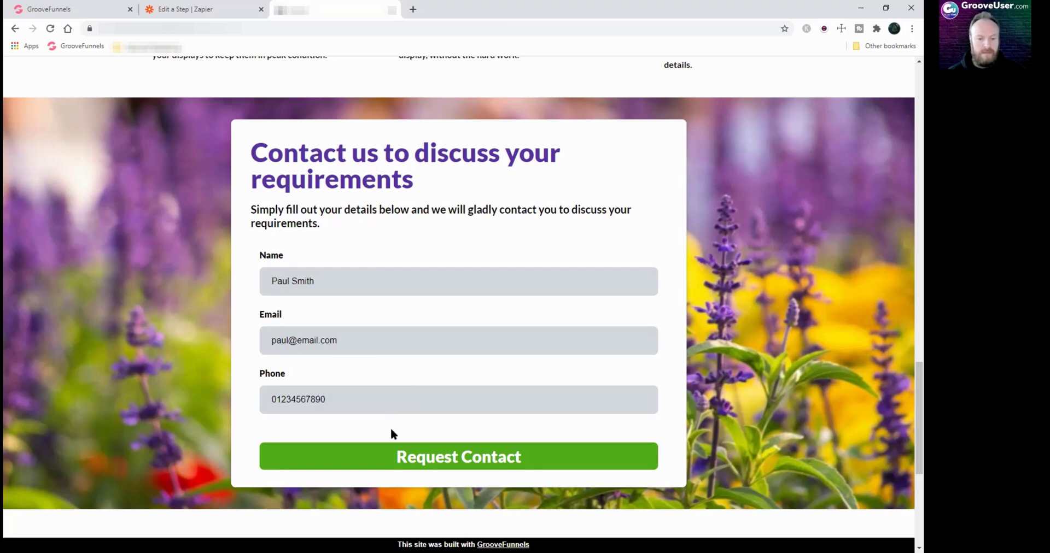
left_click(462, 462)
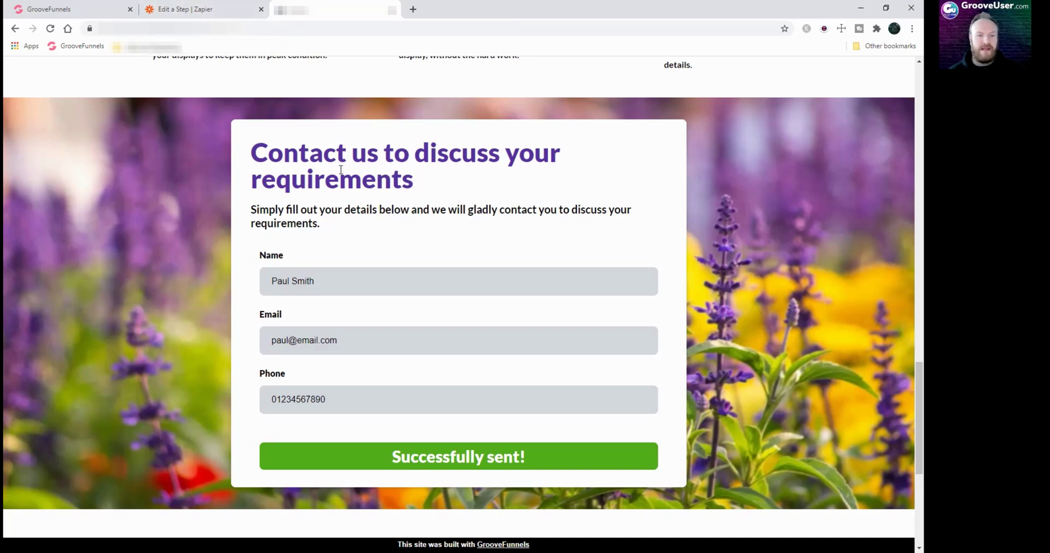
left_click(216, 11)
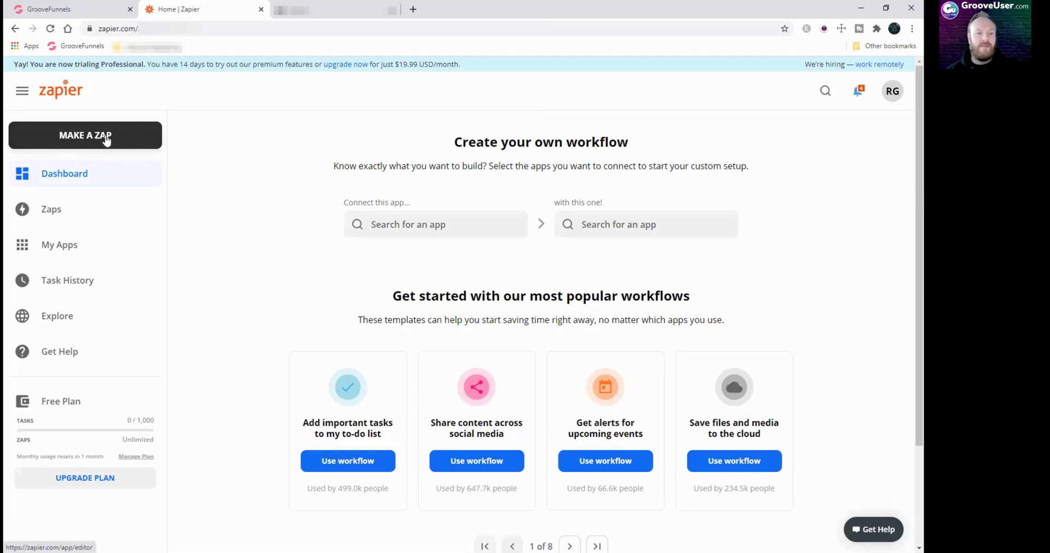
Create a new zap with GrooveFunnels as trigger app and New Form Submission as the event
left_click(135, 141)
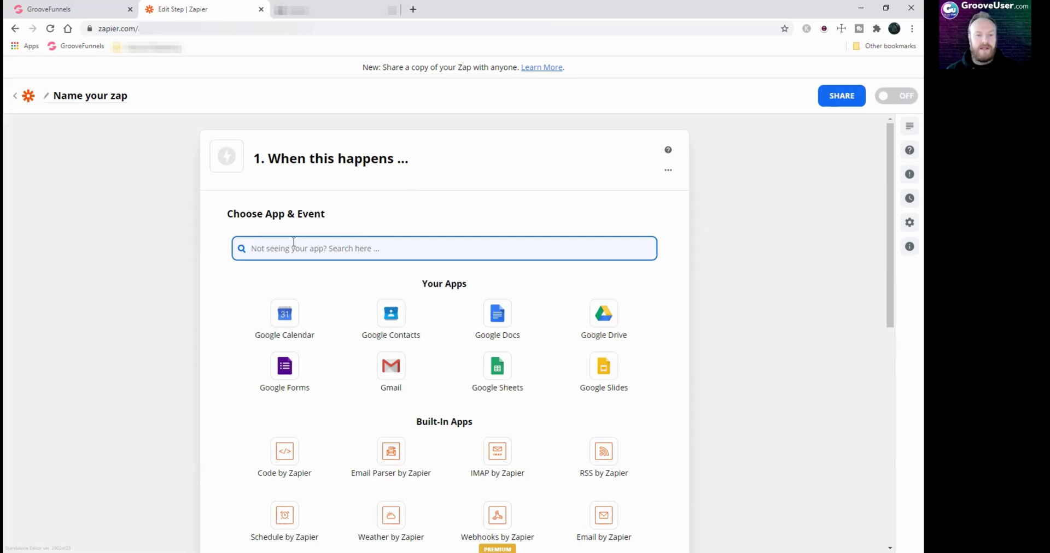
type("gro")
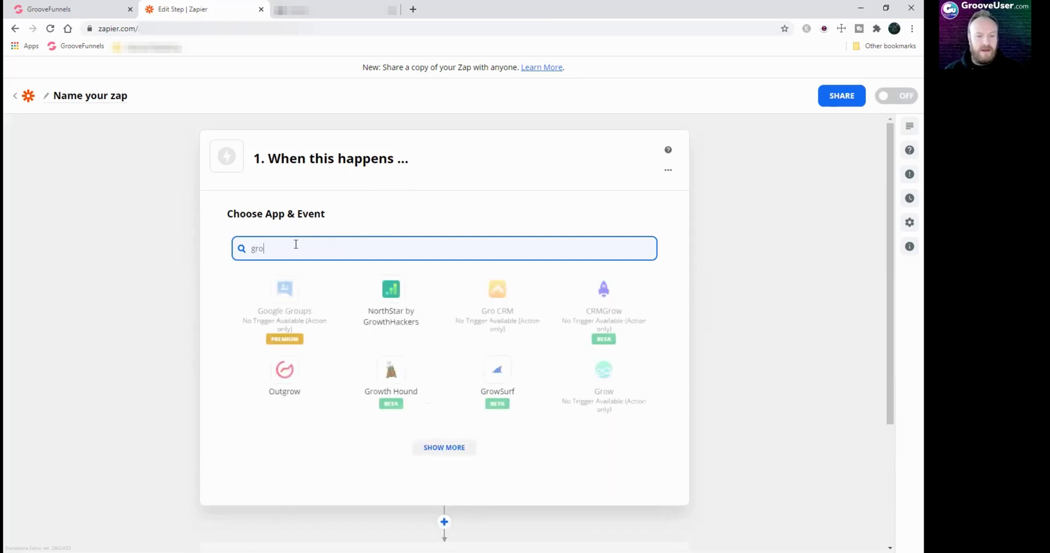
type("o")
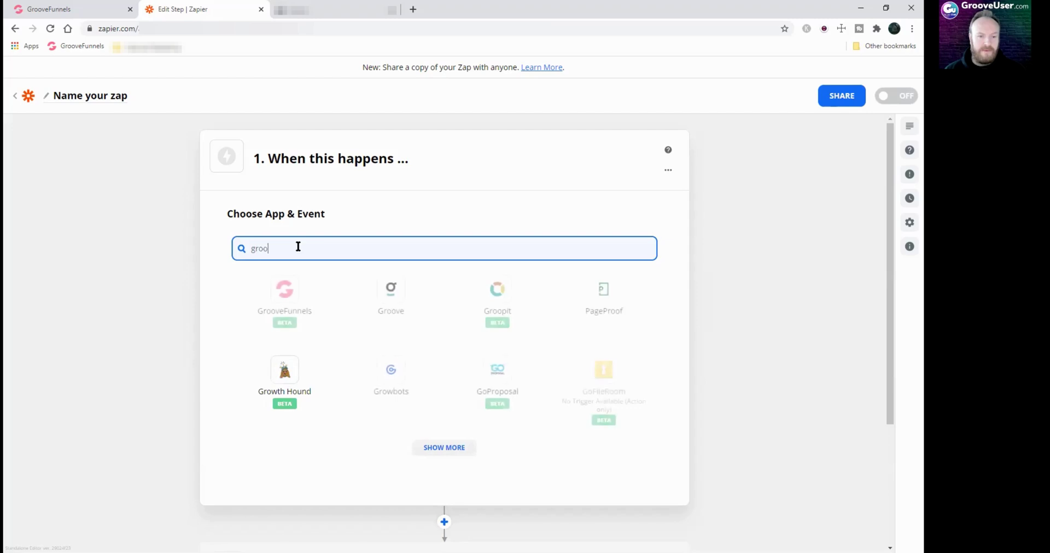
left_click(289, 291)
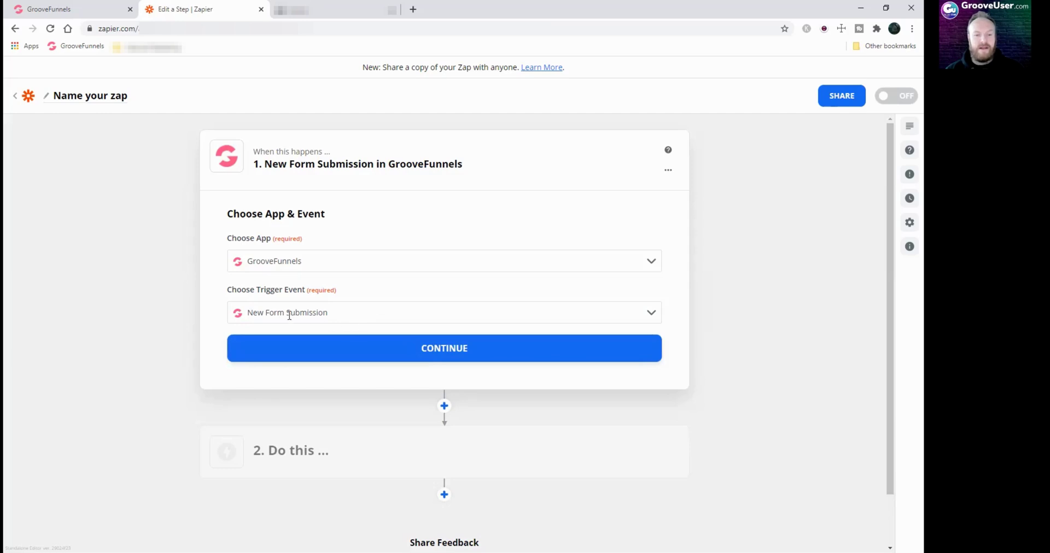
left_click(391, 309)
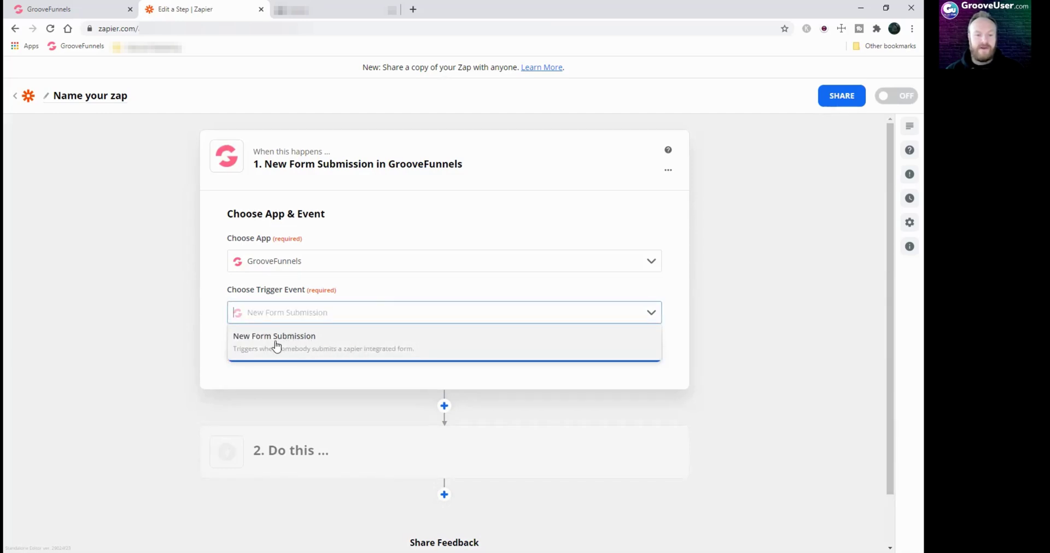
left_click(300, 345)
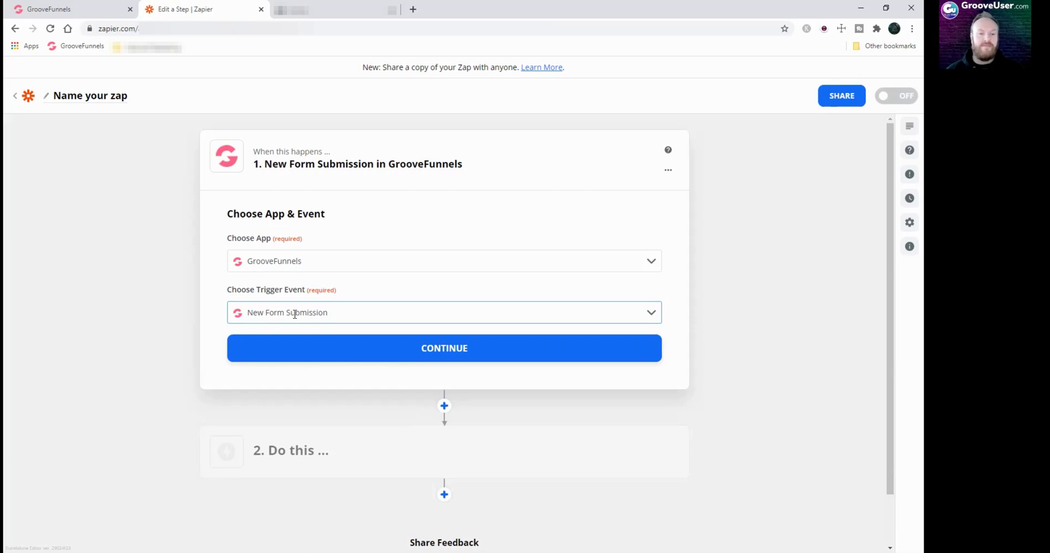
left_click(443, 348)
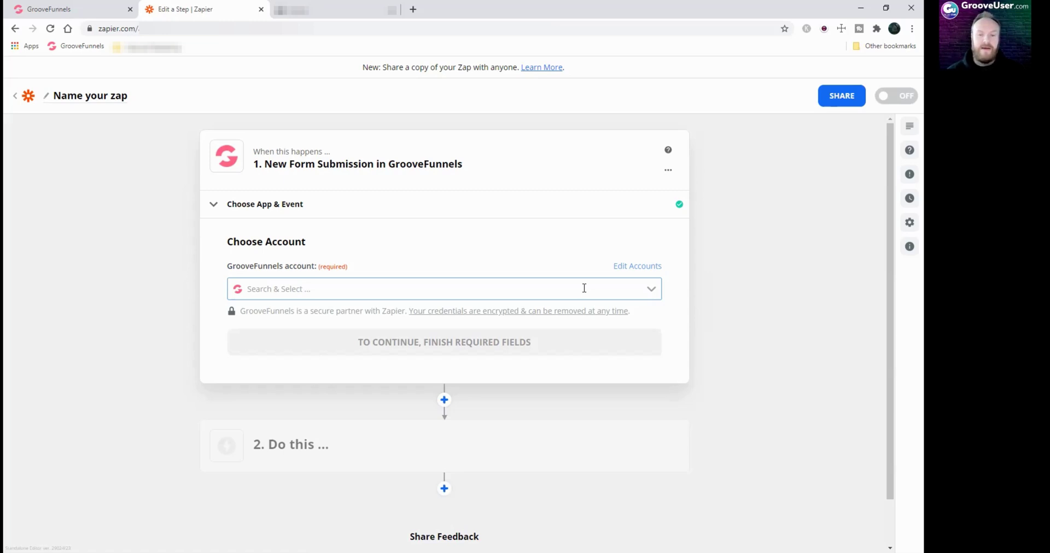
Select the already-connected GrooveFunnels account for the trigger and continue
left_click(648, 292)
left_click(377, 344)
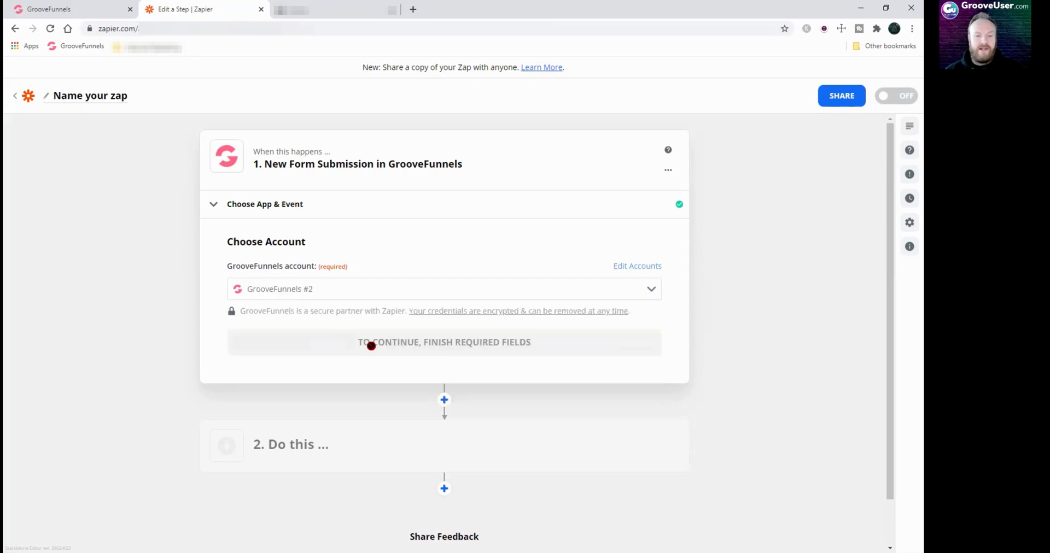
left_click(464, 347)
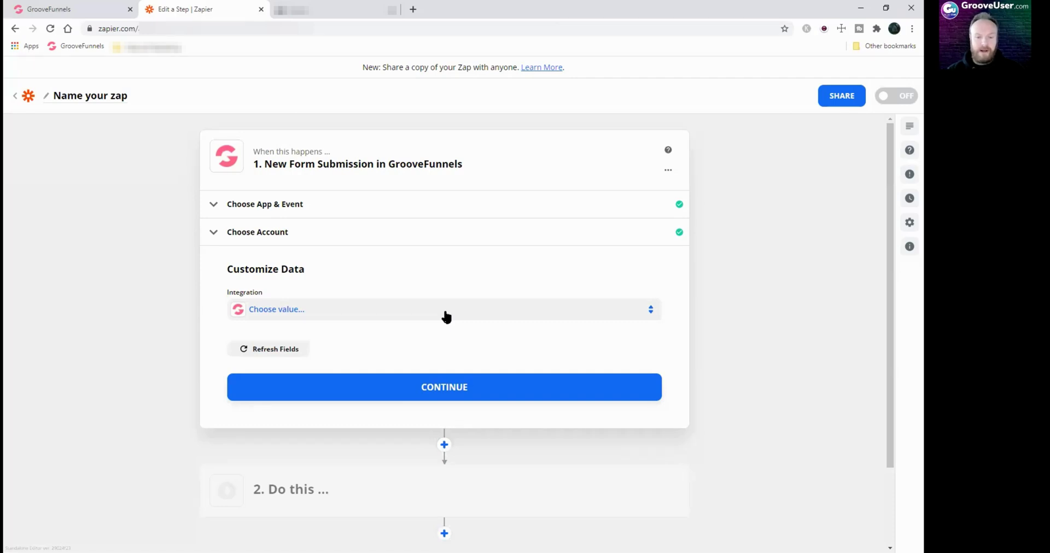
Choose Floralife as the Integration and reconfirm the app, event and account sections
left_click(447, 311)
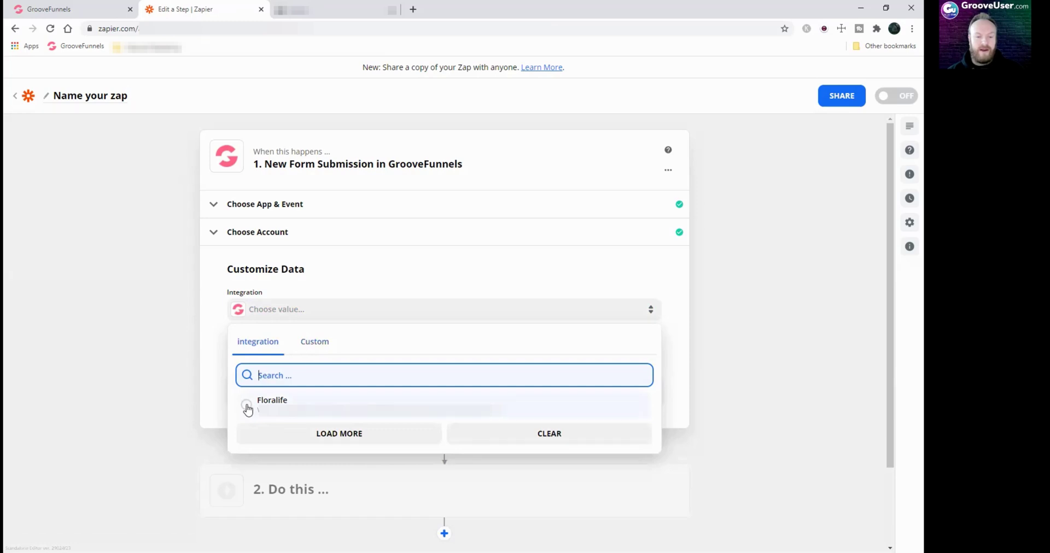
left_click(247, 406)
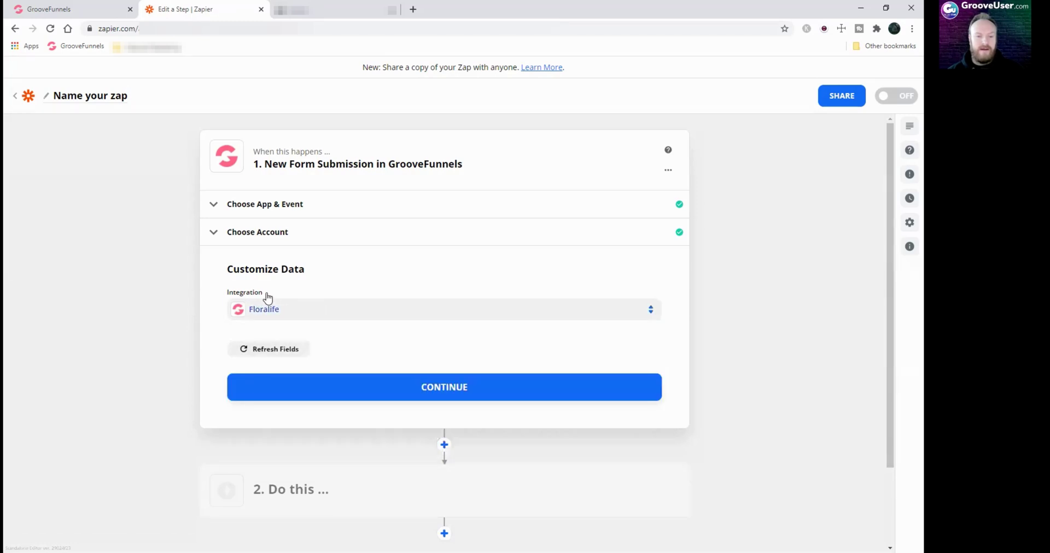
left_click(262, 206)
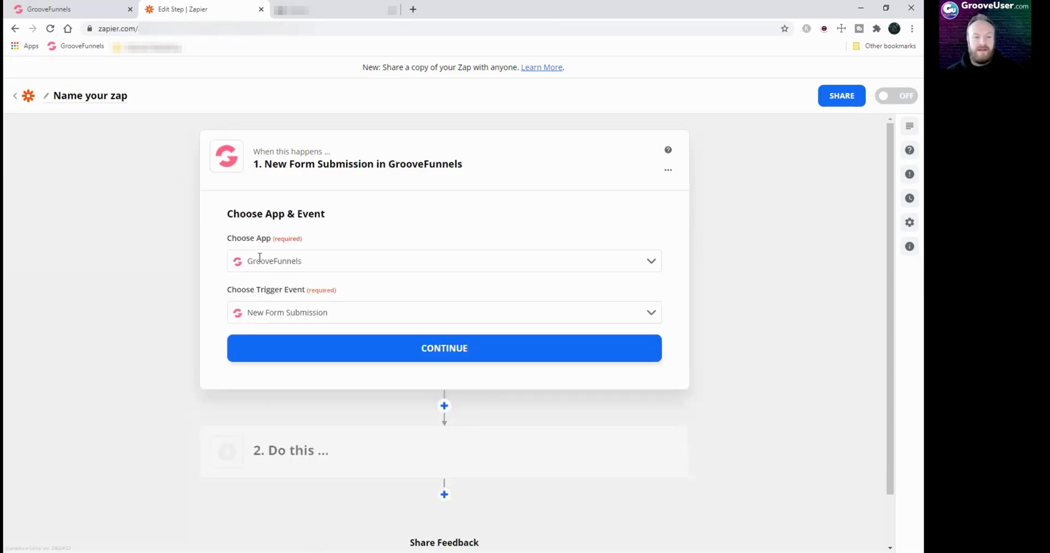
left_click(432, 352)
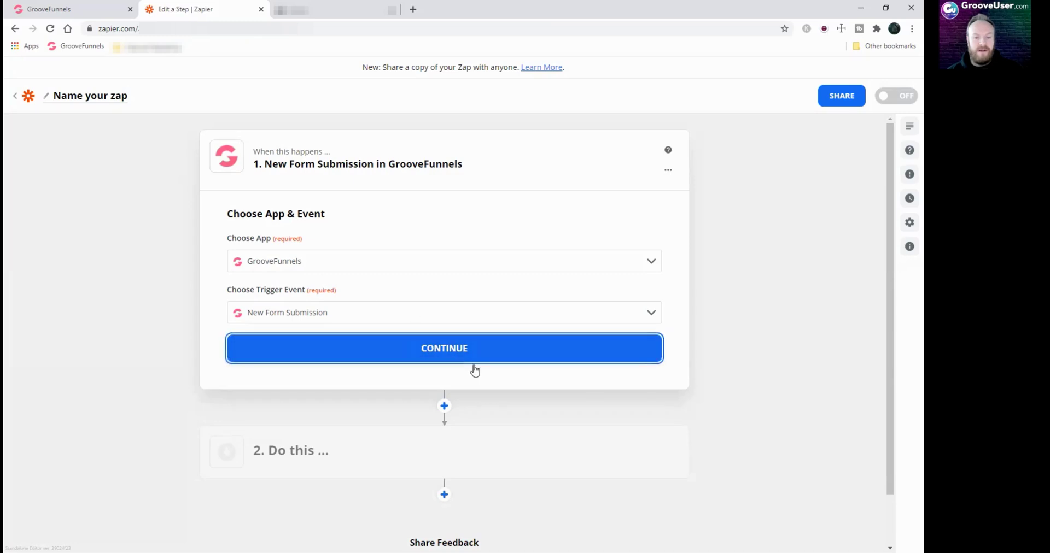
left_click(444, 346)
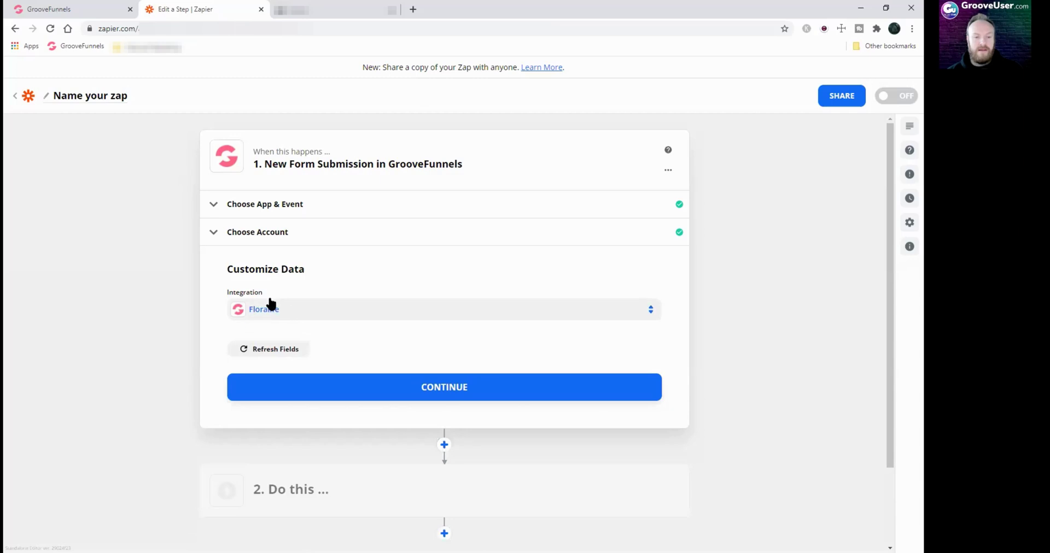
left_click(443, 388)
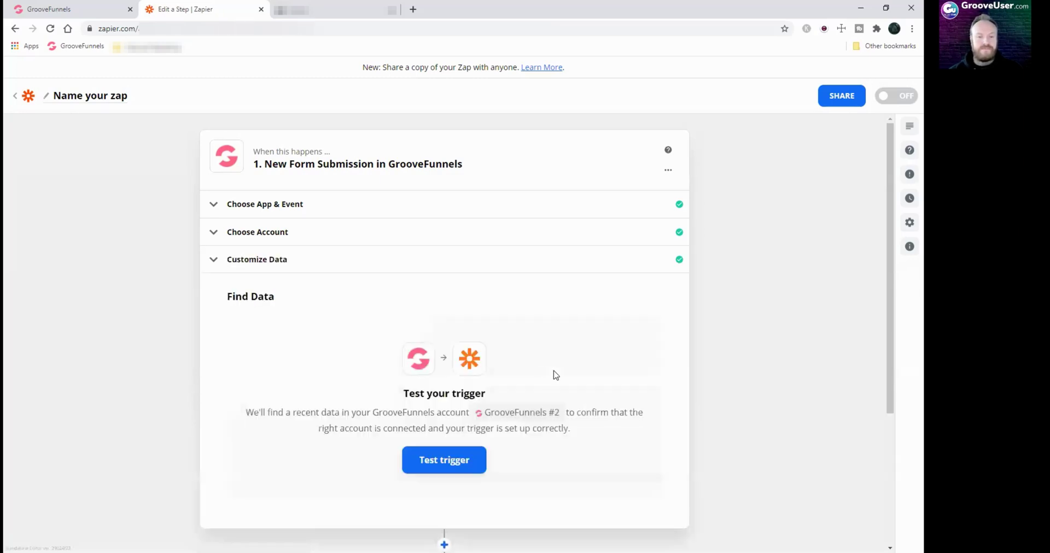
Test the trigger and check the returned Data B record's name, email and phone fields
scroll(555, 375, "down", 1)
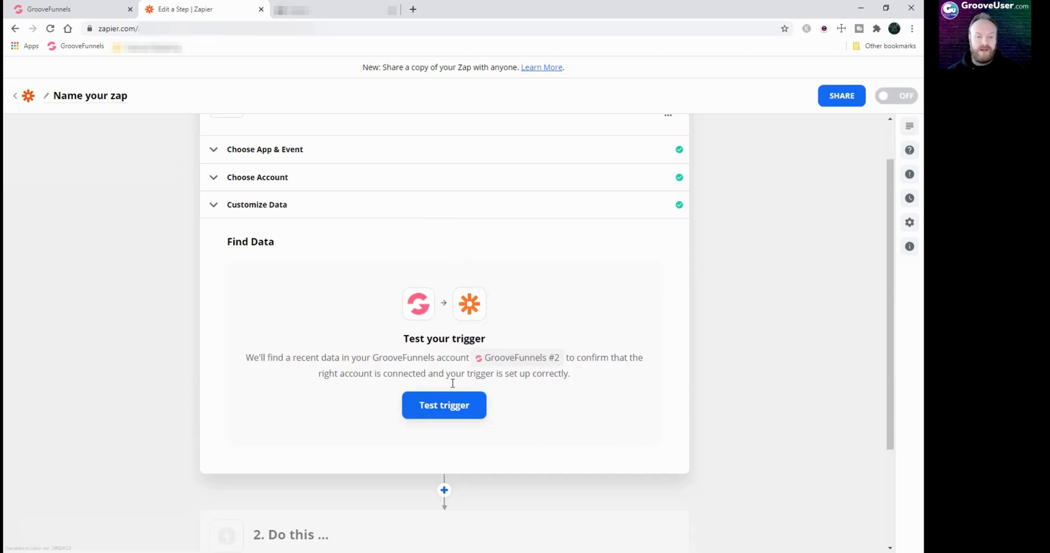
left_click(446, 409)
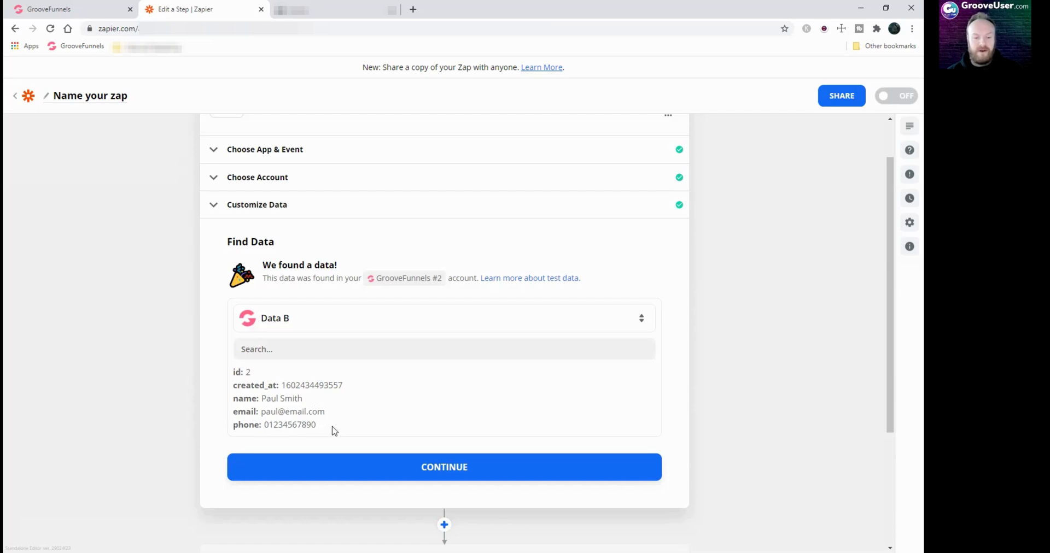
left_click_drag(237, 399, 260, 398)
left_click(253, 412)
double_click(240, 424)
double_click(242, 411)
double_click(243, 398)
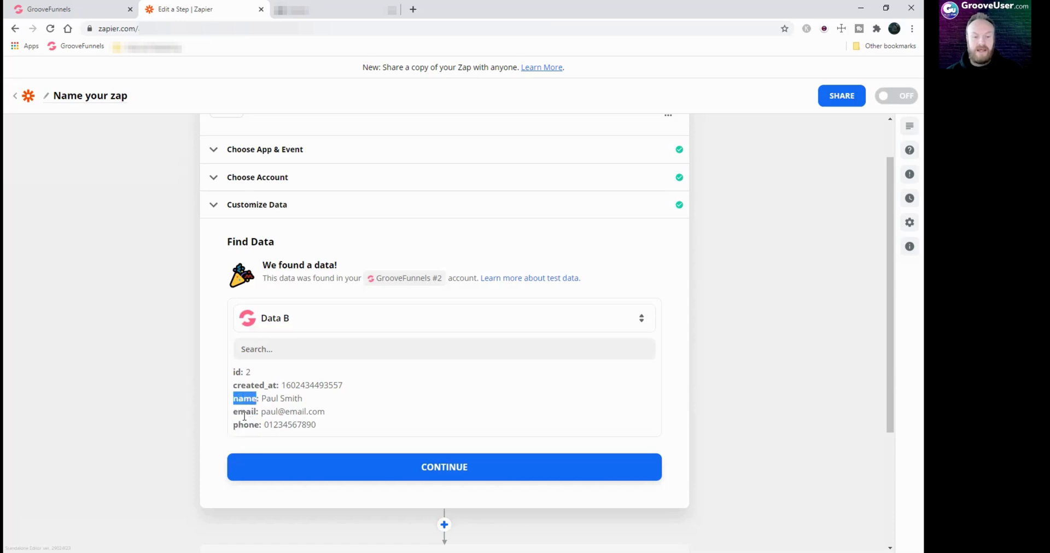
left_click(57, 10)
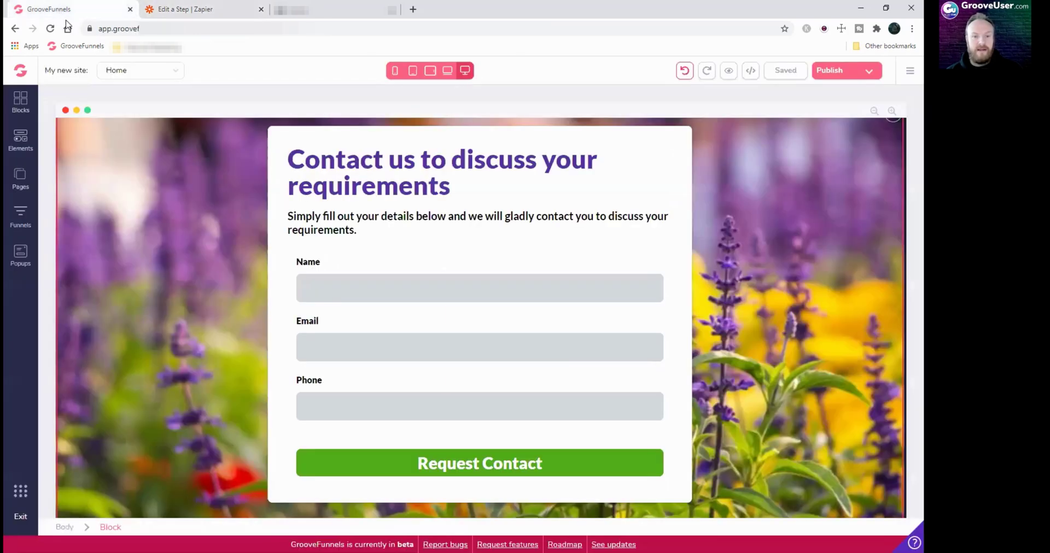
left_click(649, 300)
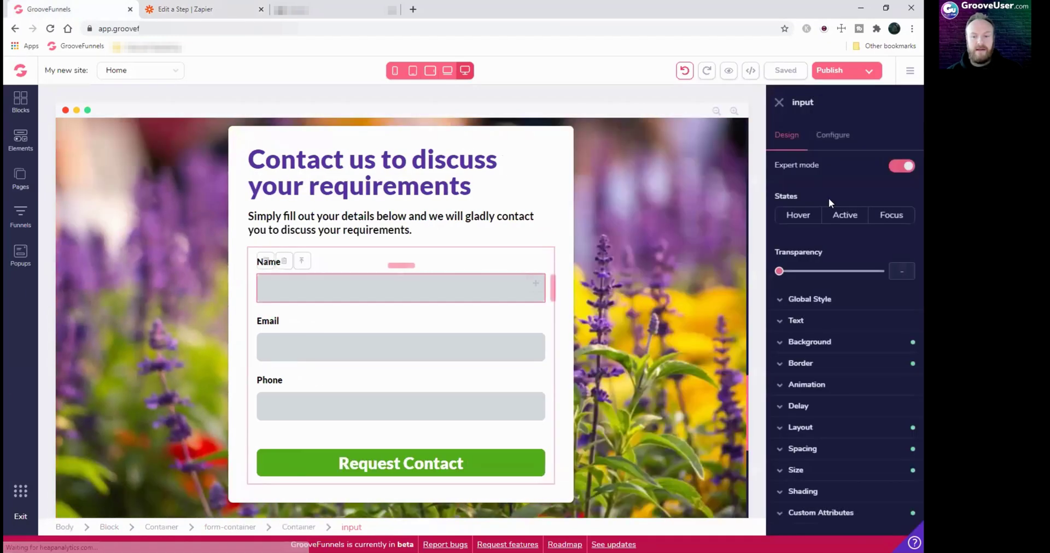
left_click(831, 137)
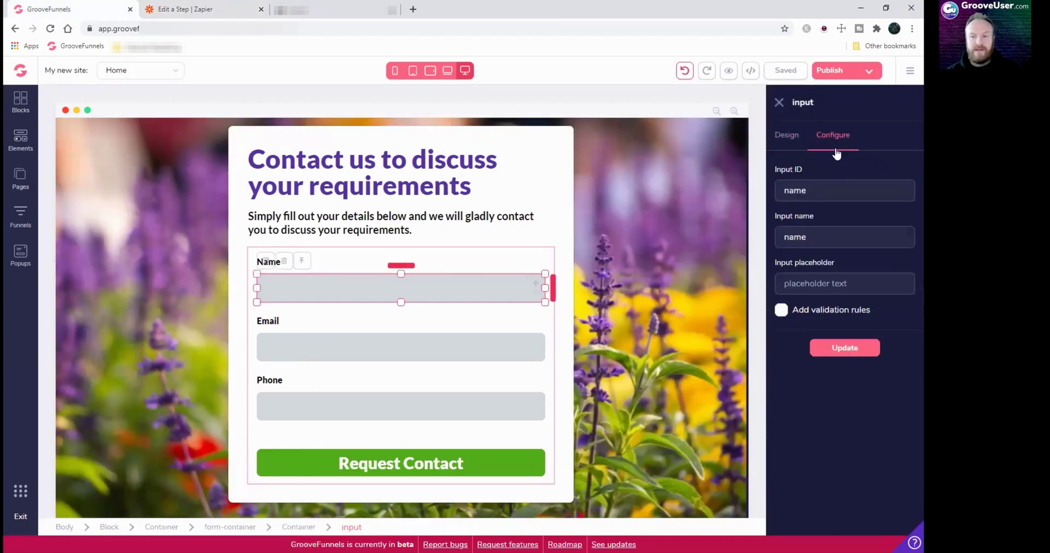
left_click(543, 343)
left_click(540, 396)
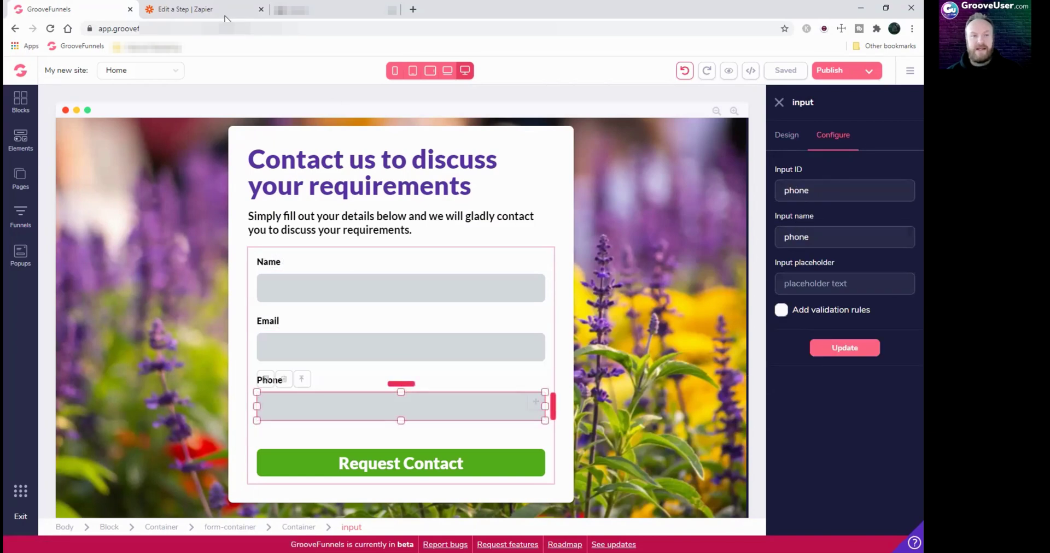
left_click(207, 10)
left_click(336, 408)
scroll(420, 384, "down", 1)
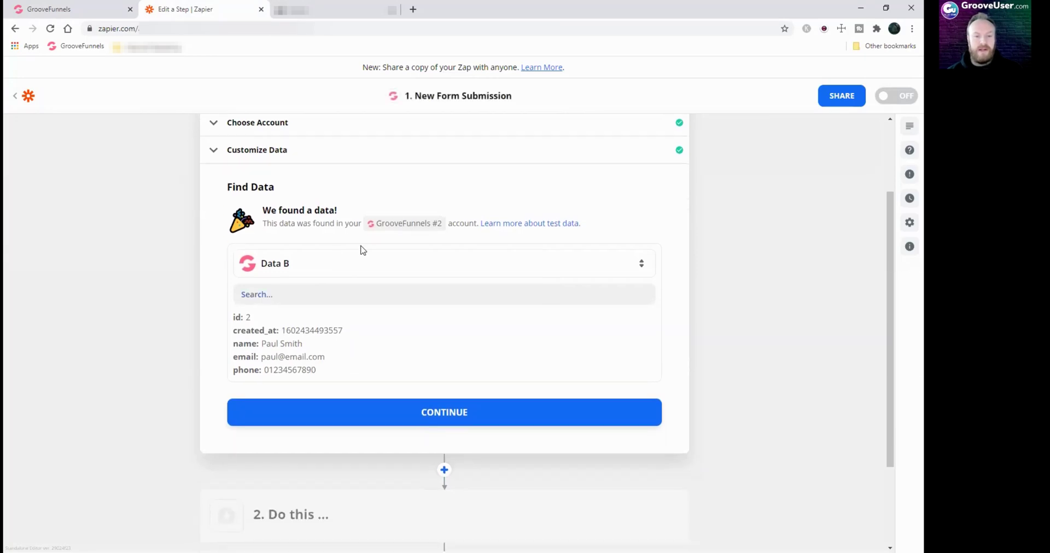
Accept the sample data and set the action step to Gmail's Send Email event
left_click(453, 415)
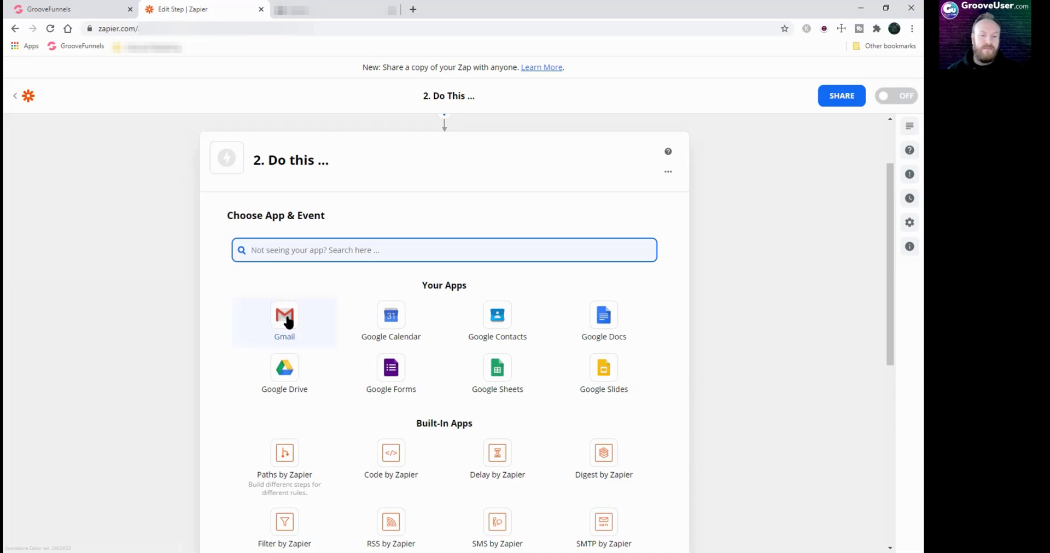
scroll(485, 461, "down", 4)
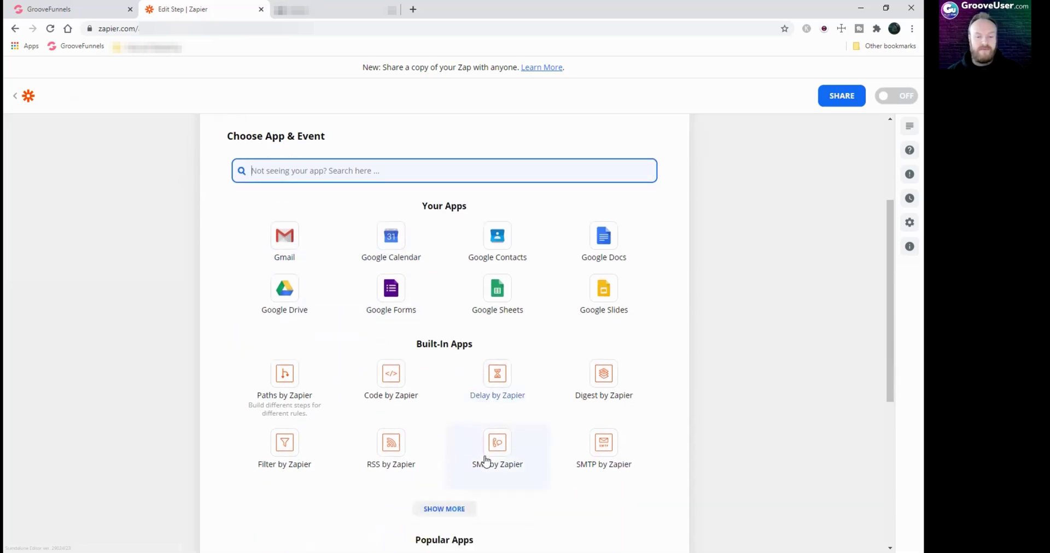
scroll(451, 451, "down", 2)
scroll(348, 408, "up", 8)
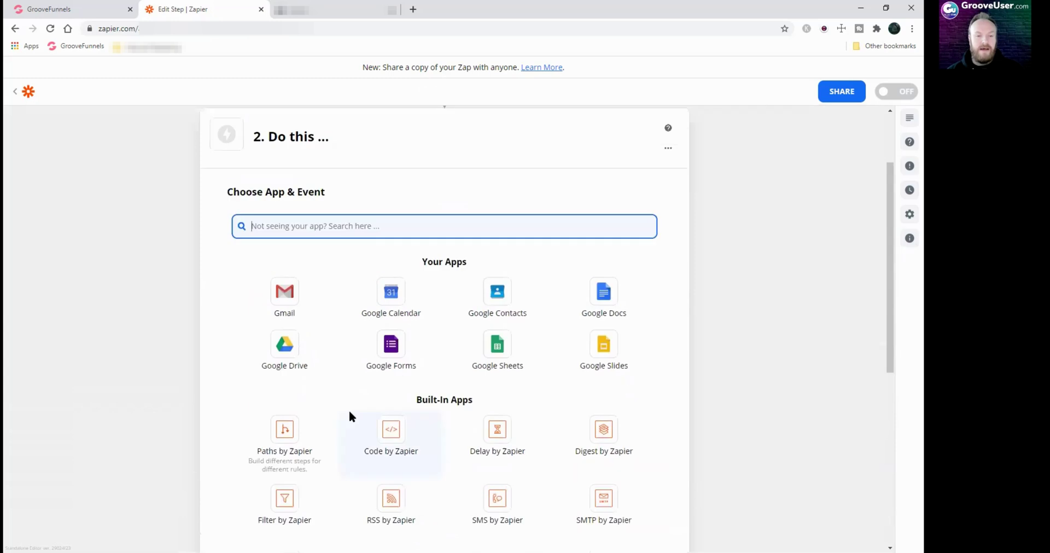
scroll(350, 405, "down", 2)
left_click(282, 300)
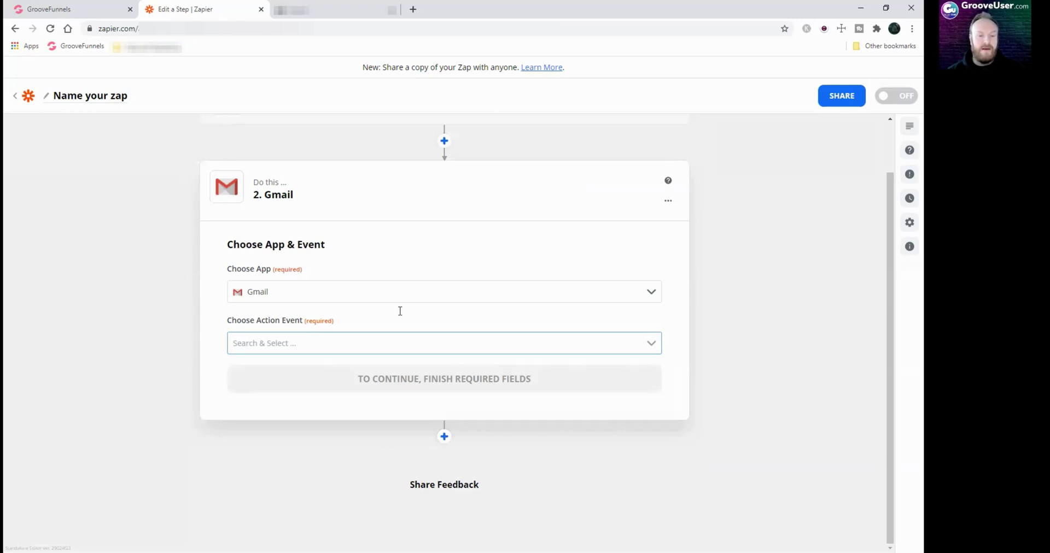
left_click(649, 344)
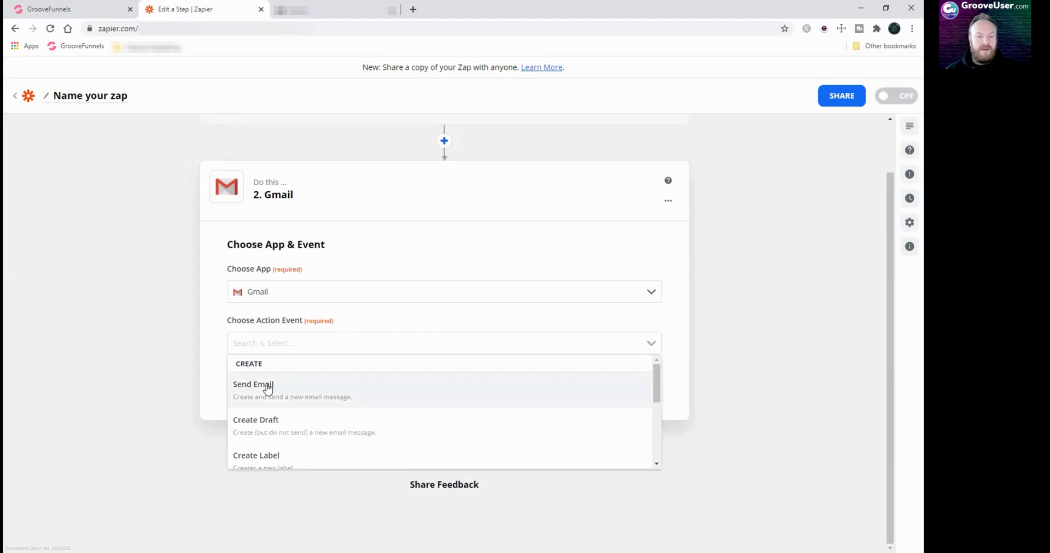
left_click(265, 386)
left_click(470, 378)
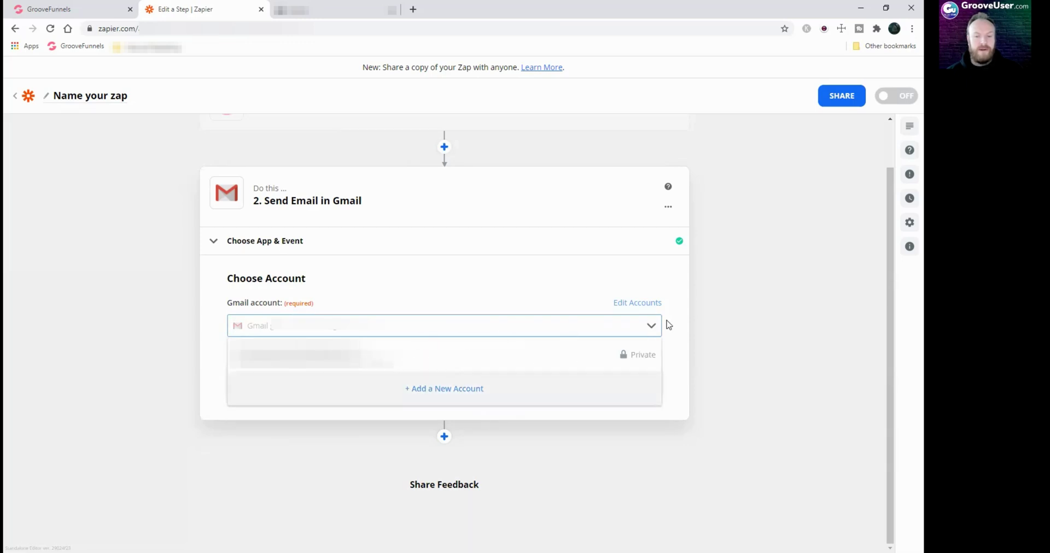
Confirm the connected Gmail account and enter the recipient e-mail address in the To field
left_click(704, 316)
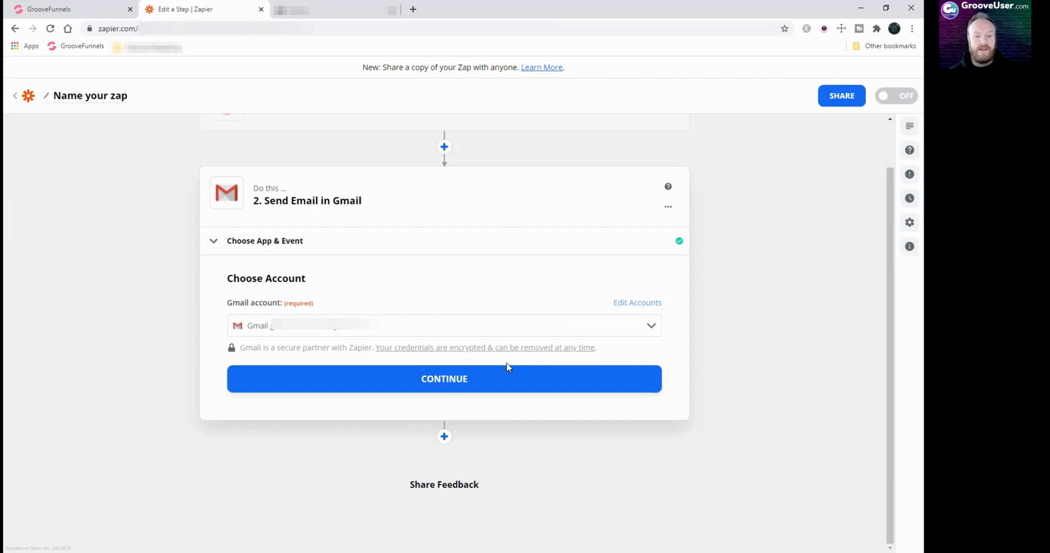
left_click(443, 379)
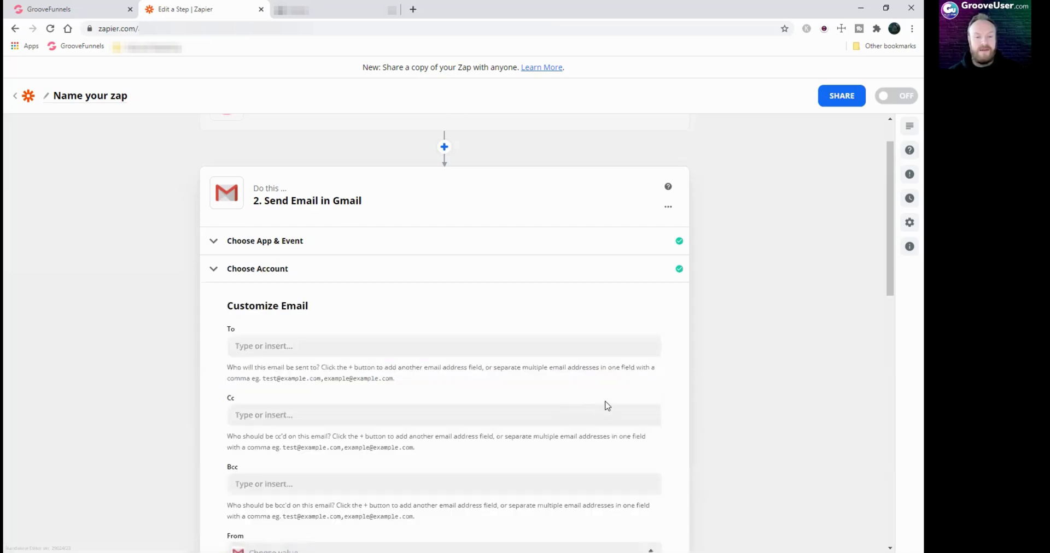
scroll(423, 426, "down", 3)
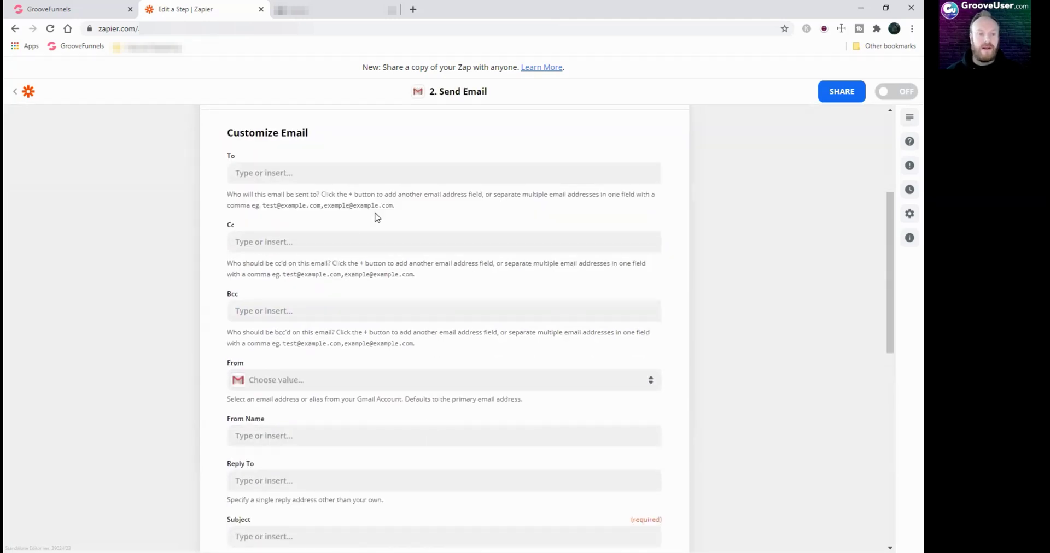
left_click(279, 173)
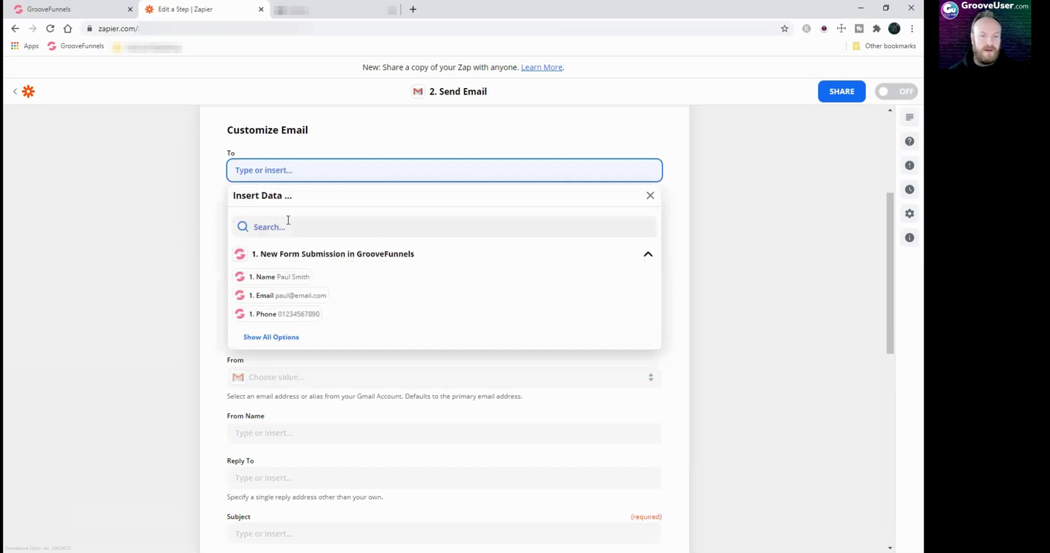
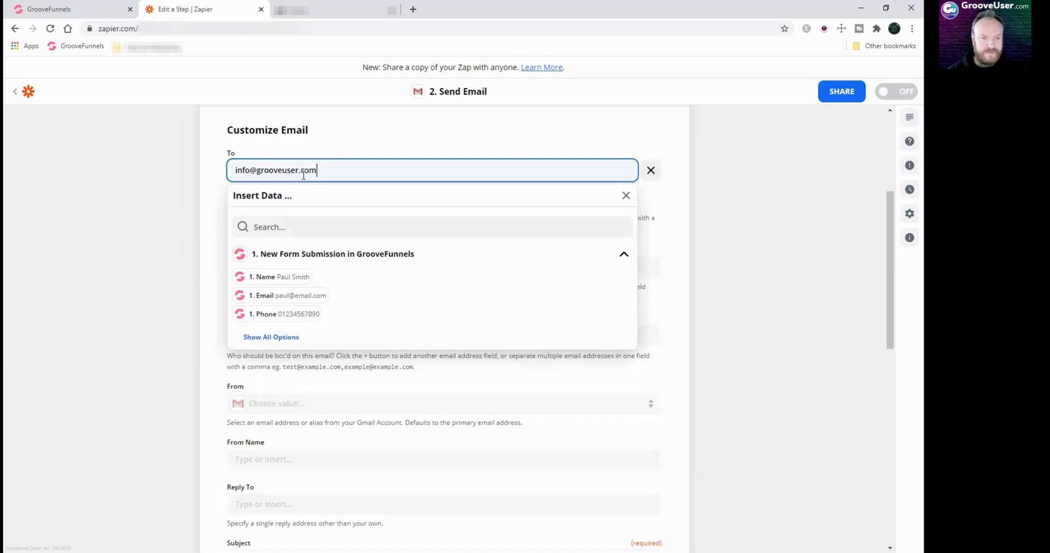
key("Tab")
left_click(375, 154)
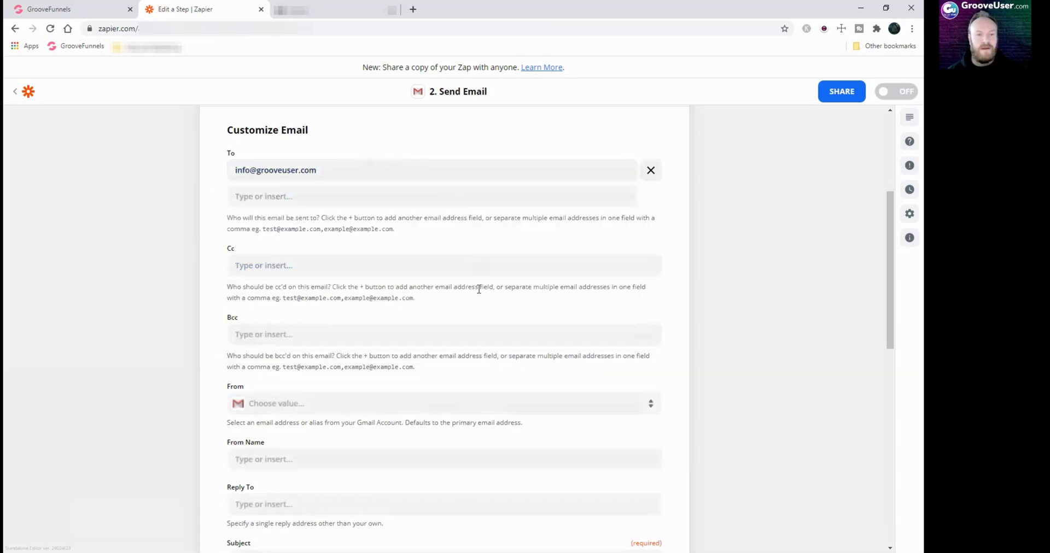
scroll(458, 329, "down", 4)
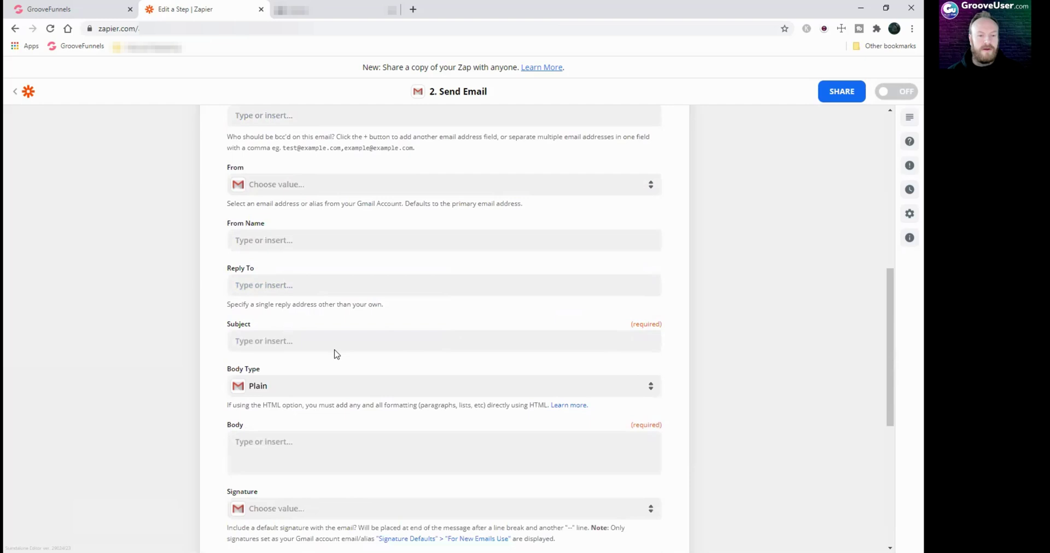
Make the email subject the 1. Name field followed by 'has made an enquiry on your website'
left_click(323, 343)
type("Y")
key("BackSpace")
key("BackSpace")
key("BackSpace")
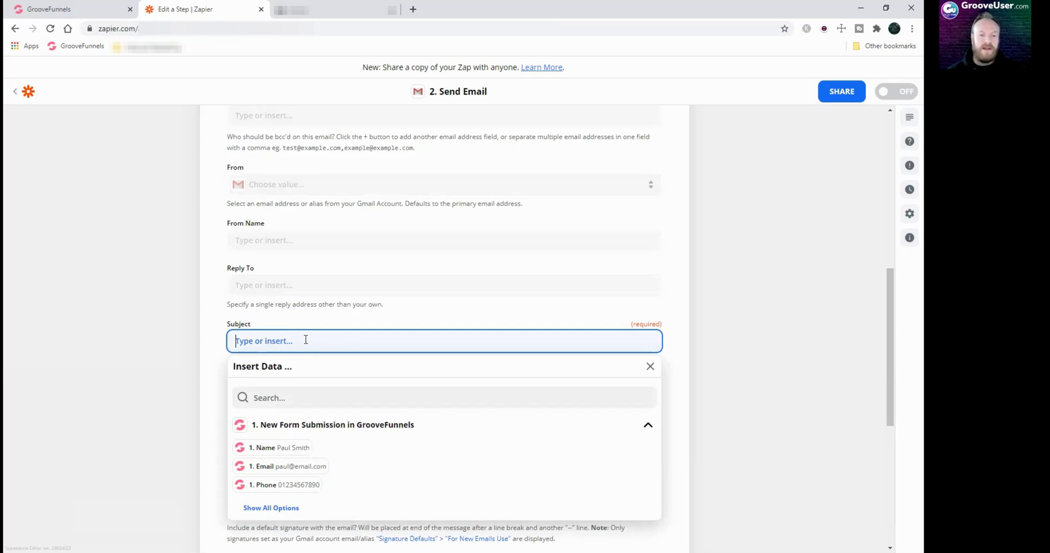
left_click(285, 450)
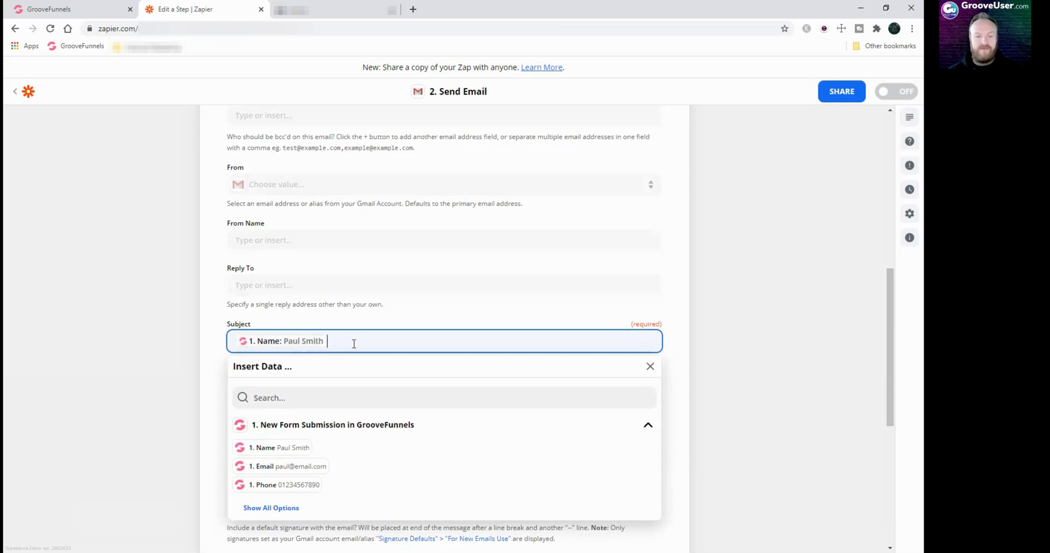
type("has made an enquiry on yo")
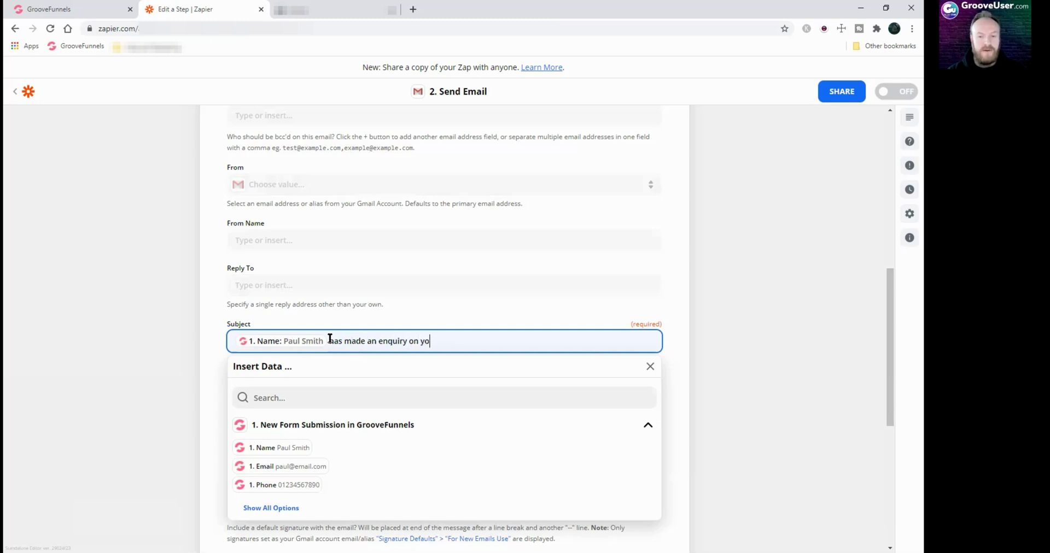
type("ur we")
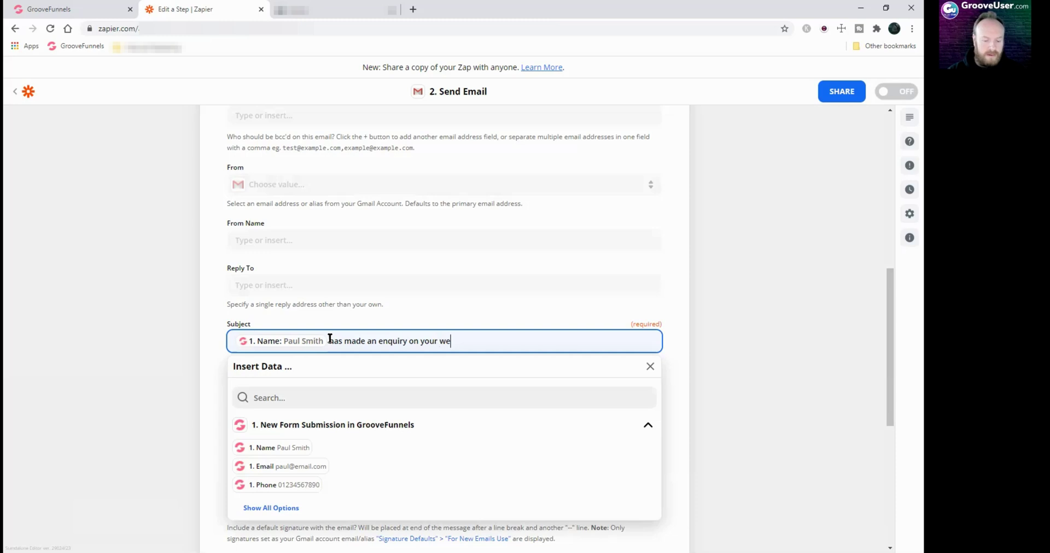
type("bsite")
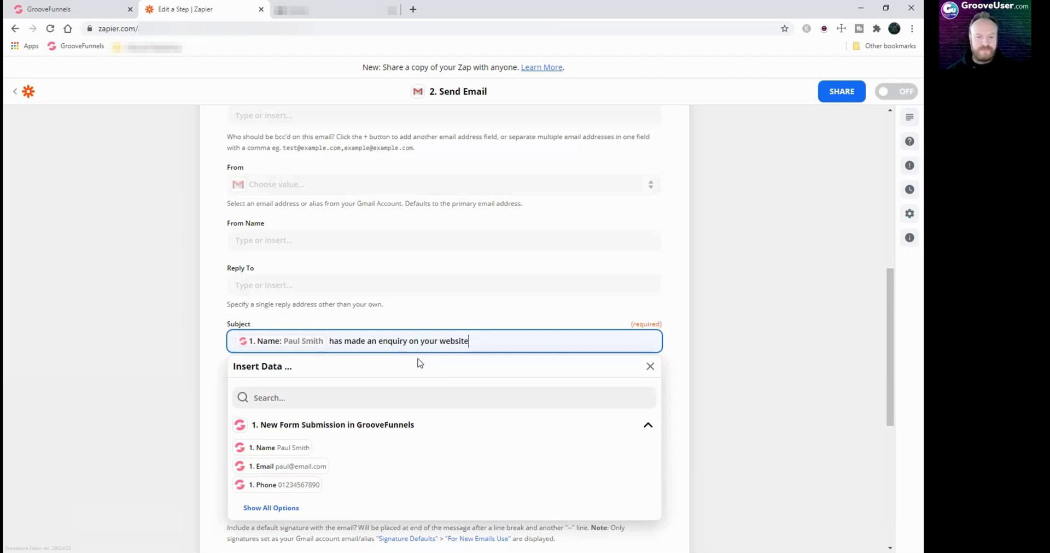
left_click(195, 347)
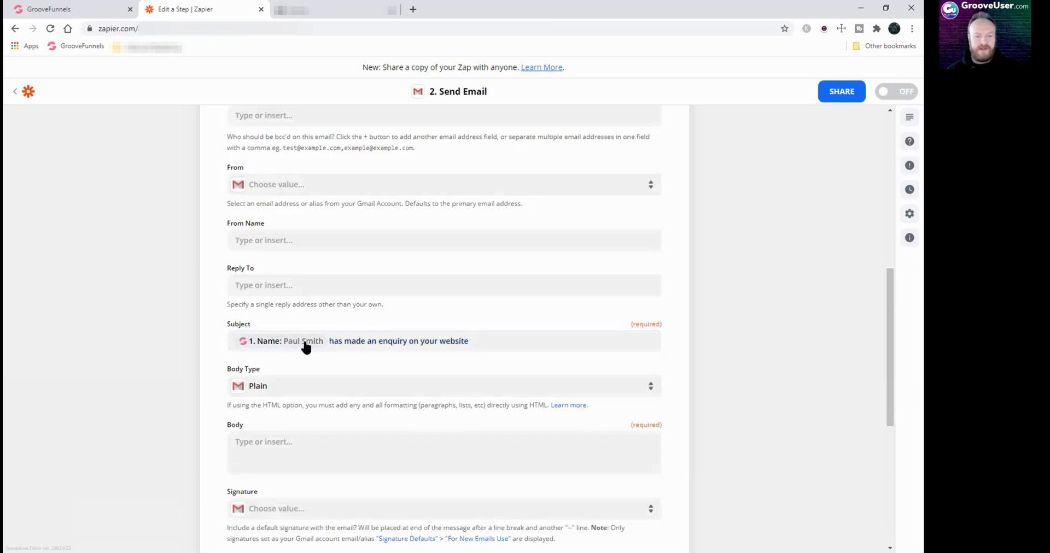
Keep the body as plain text and start it with 'You have a new enquiry from:'
scroll(416, 396, "down", 3)
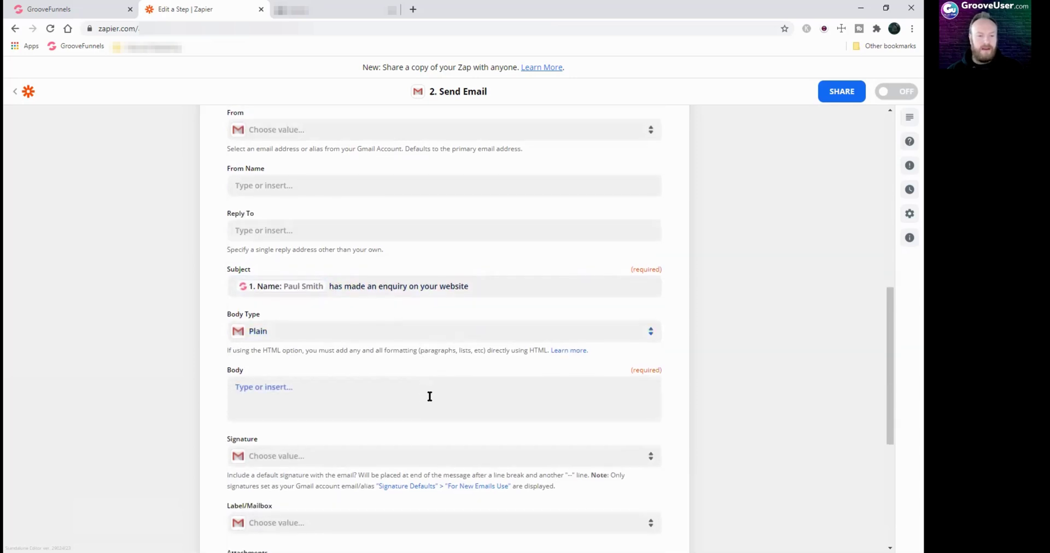
left_click(343, 222)
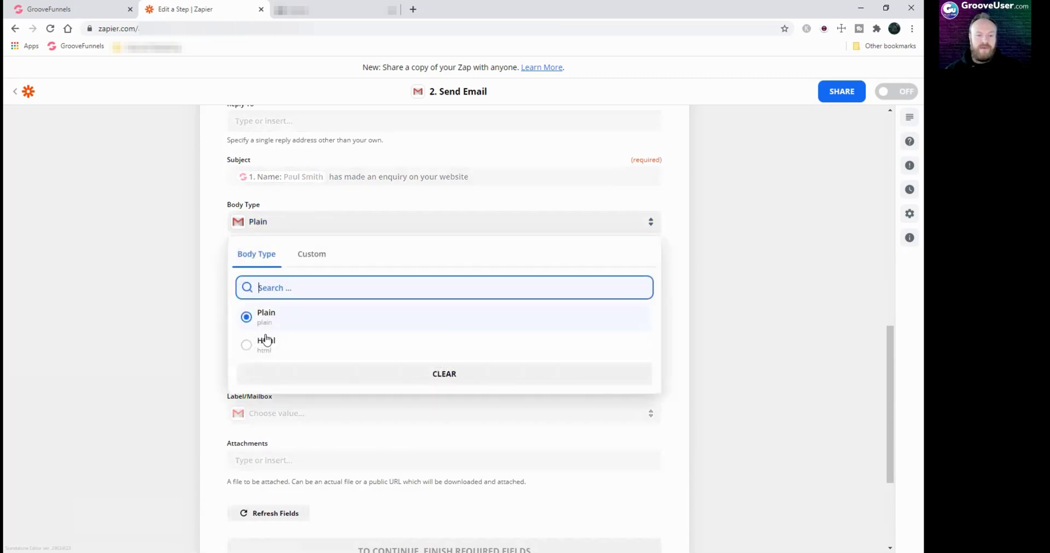
left_click(191, 294)
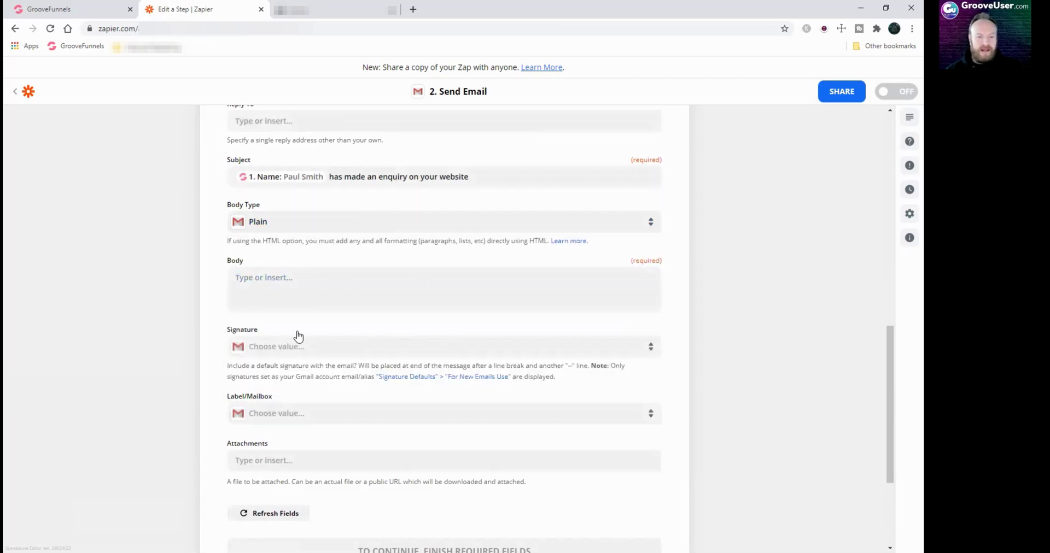
left_click(272, 282)
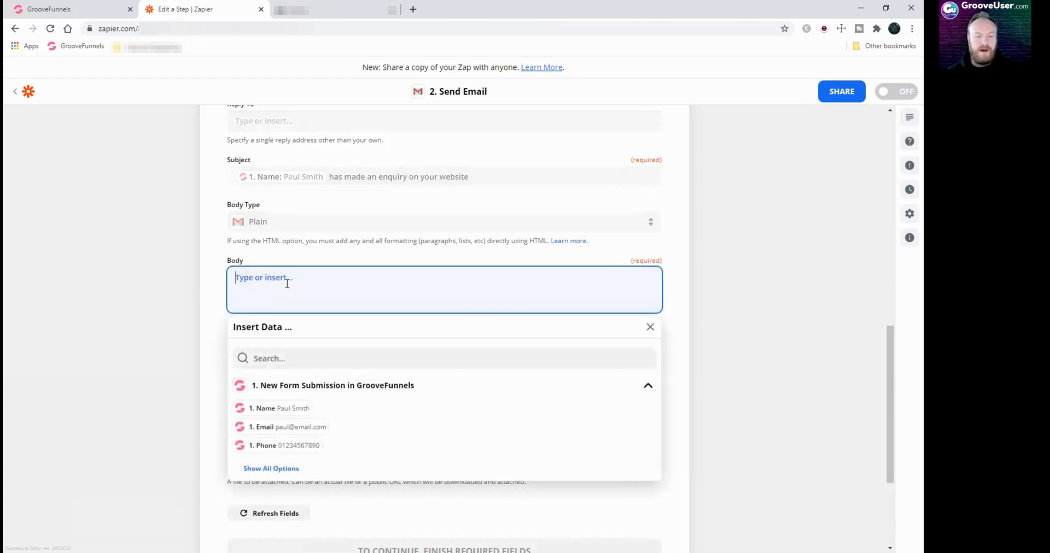
type("You have a new enquiry from:")
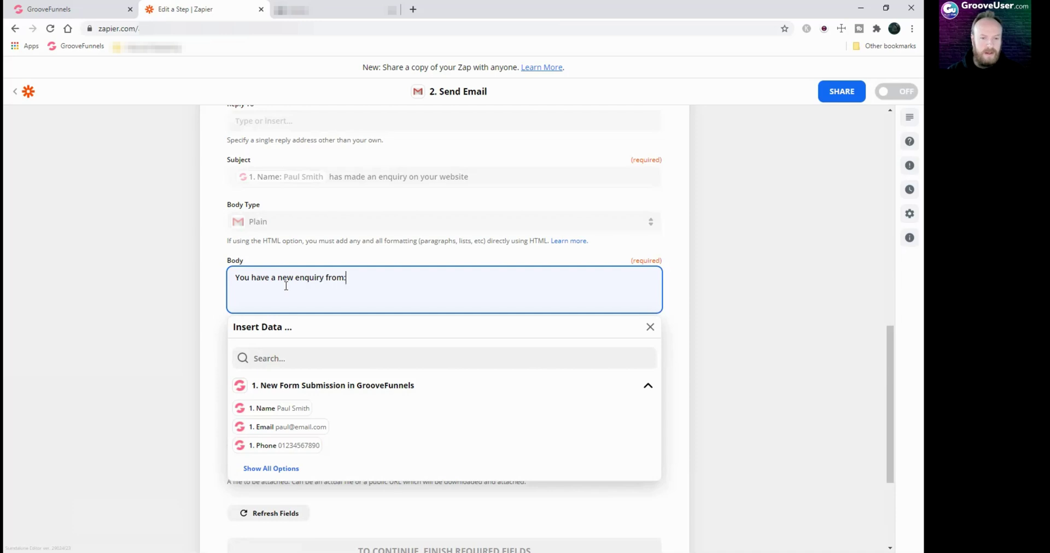
Add the submitter's Name, Email and Phone fields on separate body lines, then close the data list
key("Return")
key("Return")
left_click(287, 411)
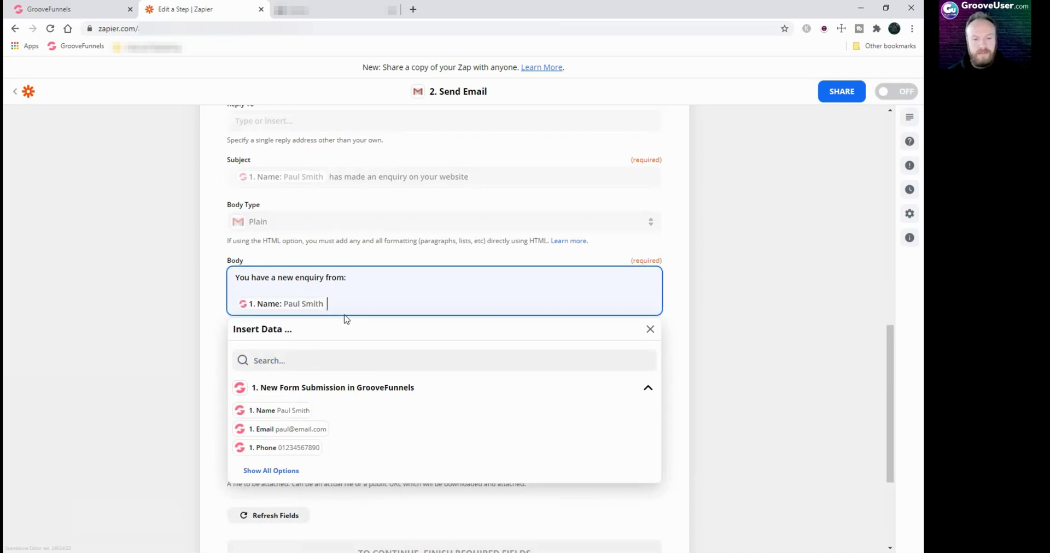
key("Return")
left_click(289, 442)
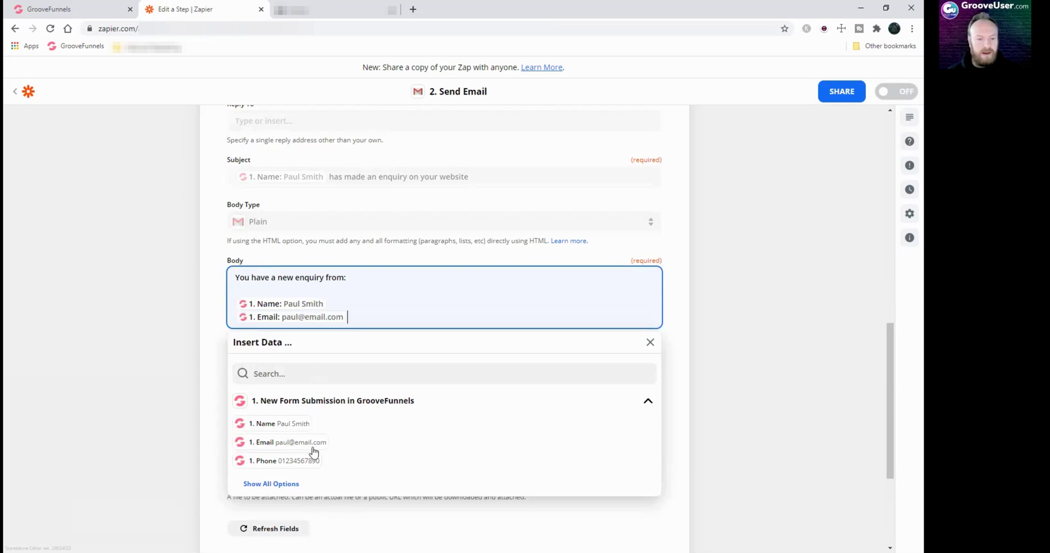
key("Return")
left_click(295, 474)
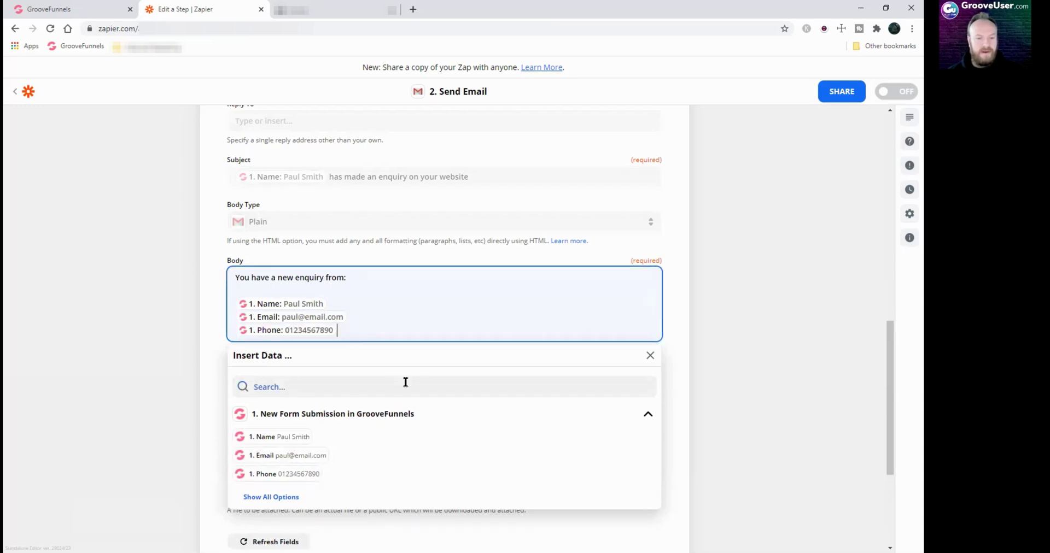
scroll(403, 356, "down", 2)
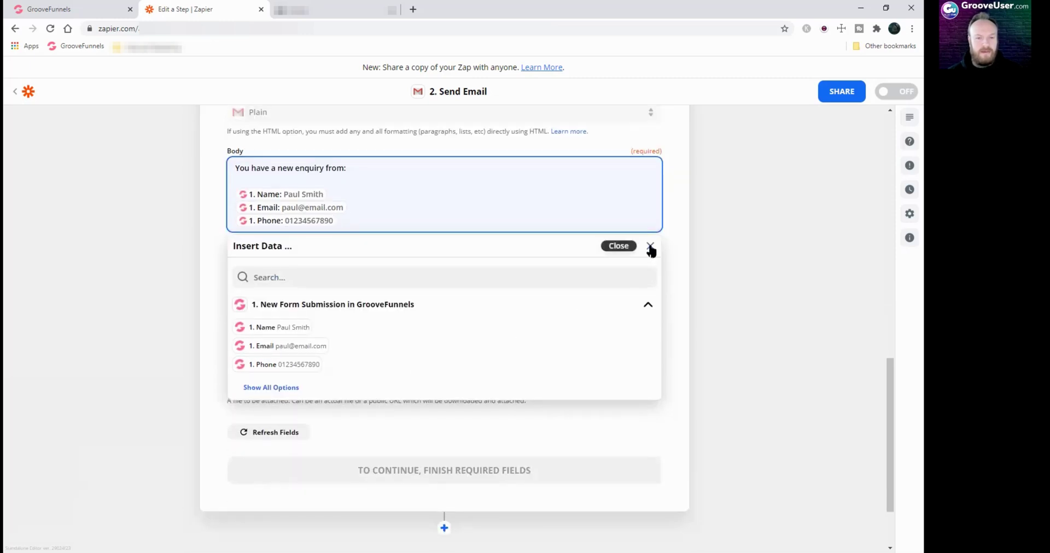
left_click(650, 247)
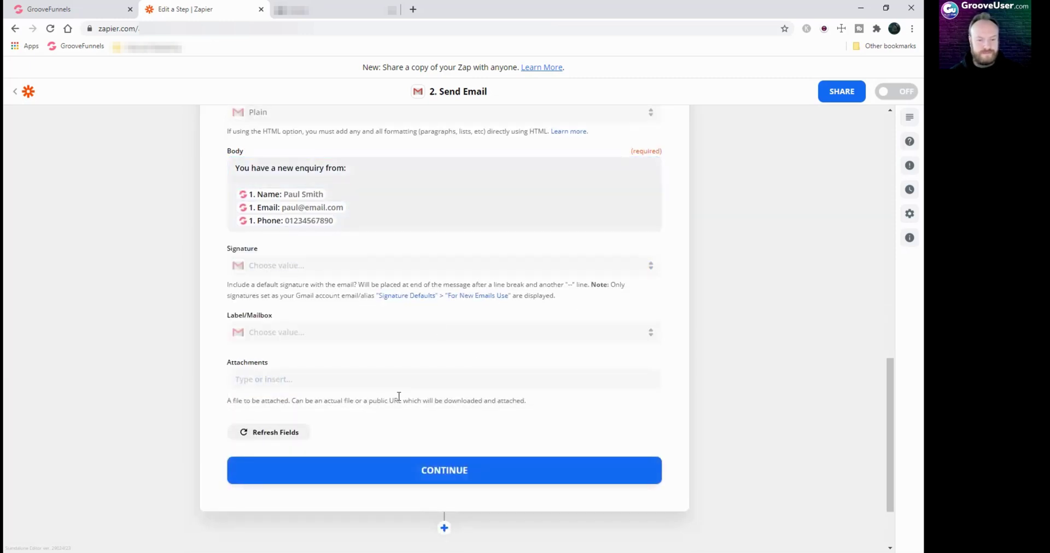
scroll(398, 399, "down", 2)
Continue past the email settings, send a successful test email, and bring up the Gmail inbox
left_click(465, 382)
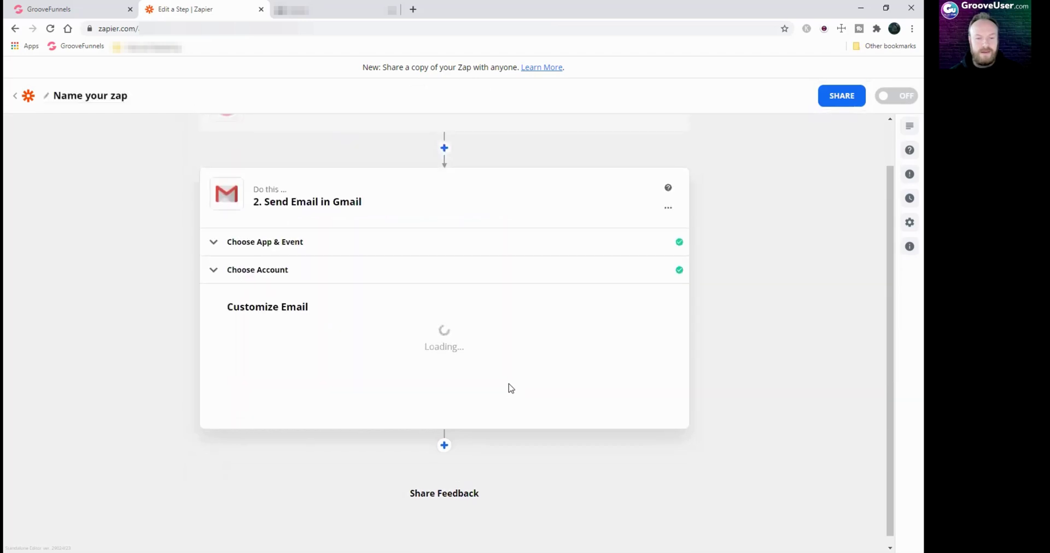
scroll(377, 409, "down", 2)
scroll(376, 409, "down", 5)
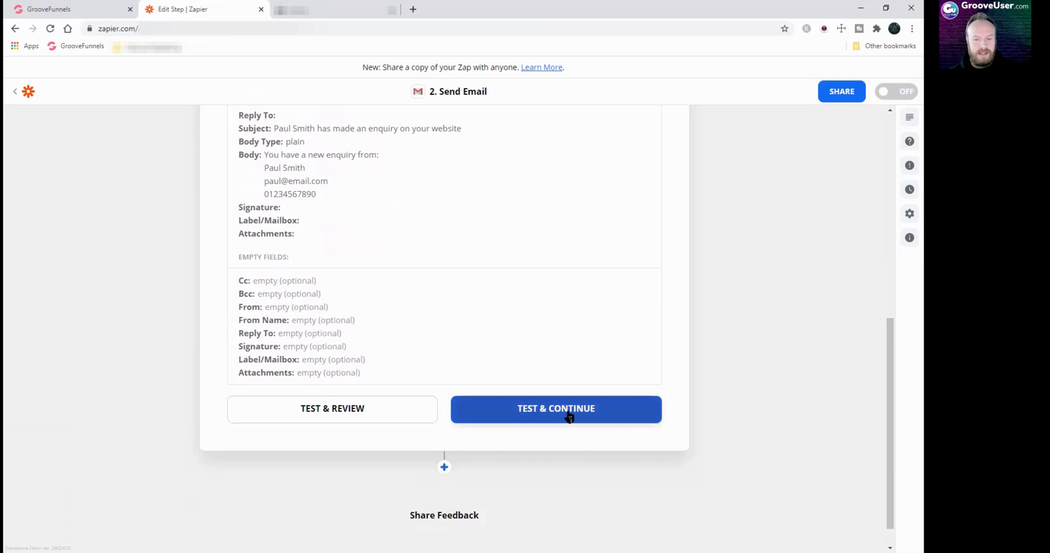
left_click(569, 417)
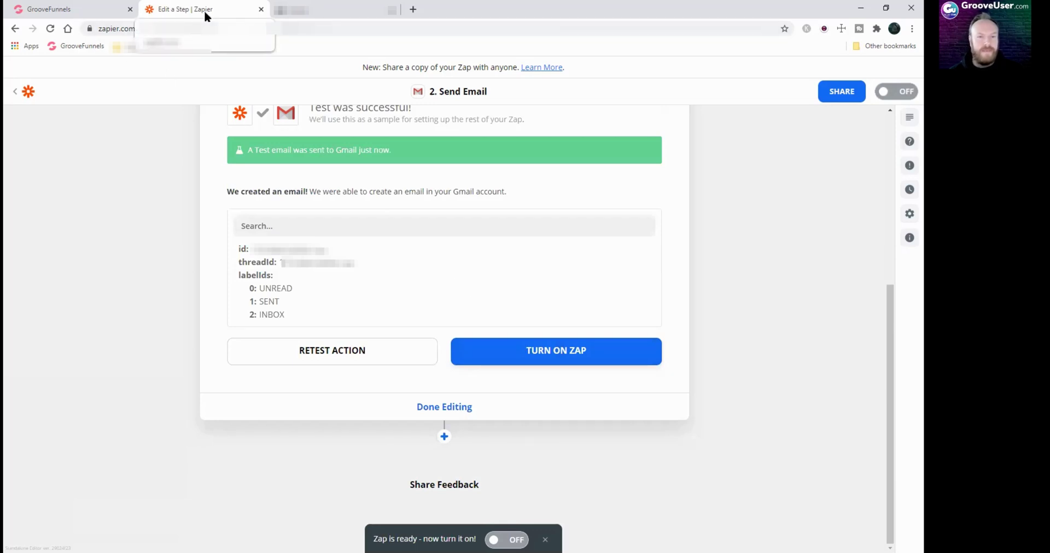
left_click(323, 10)
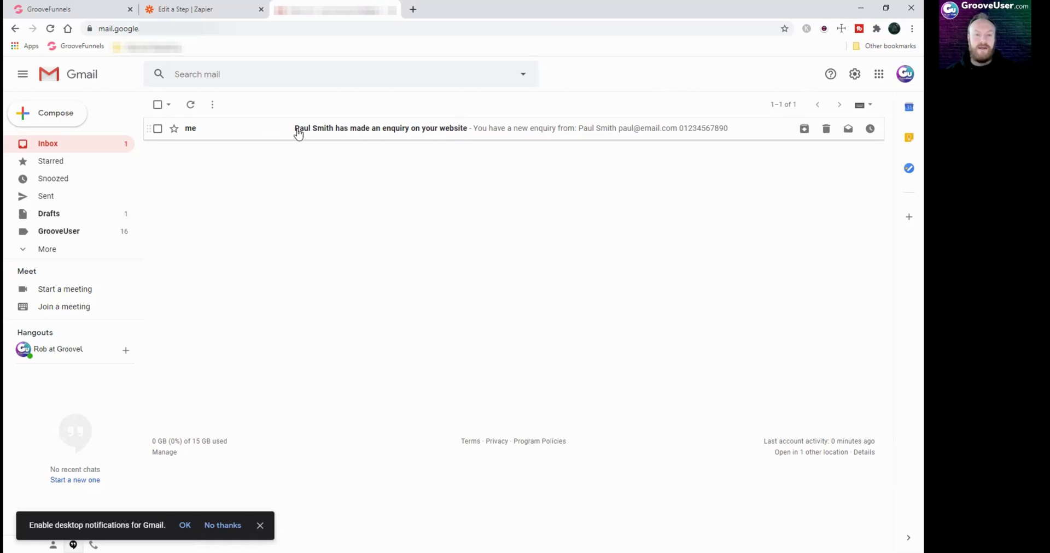
Open the test enquiry email in Gmail, then return to the zap's Send Email test result
left_click(376, 131)
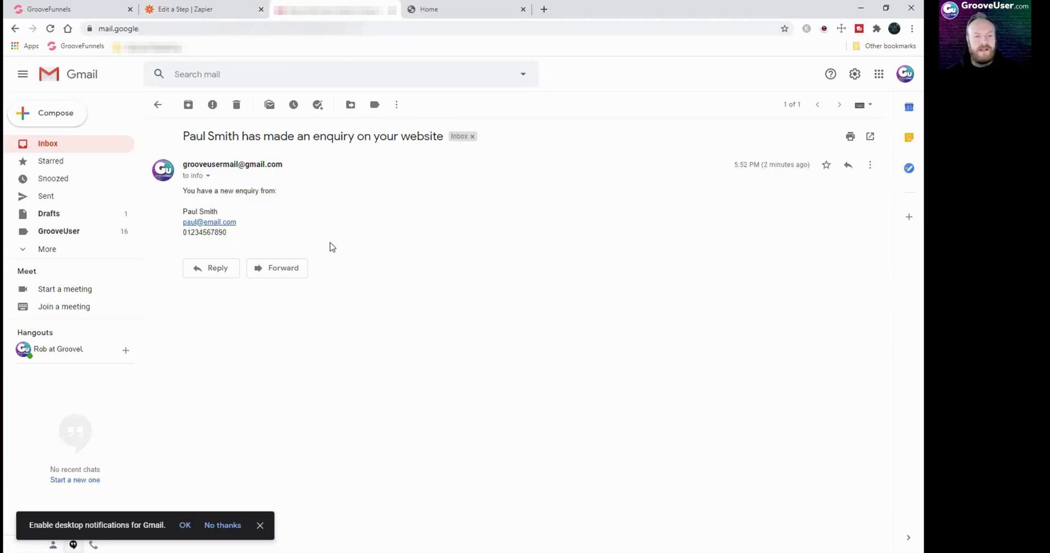
left_click(195, 8)
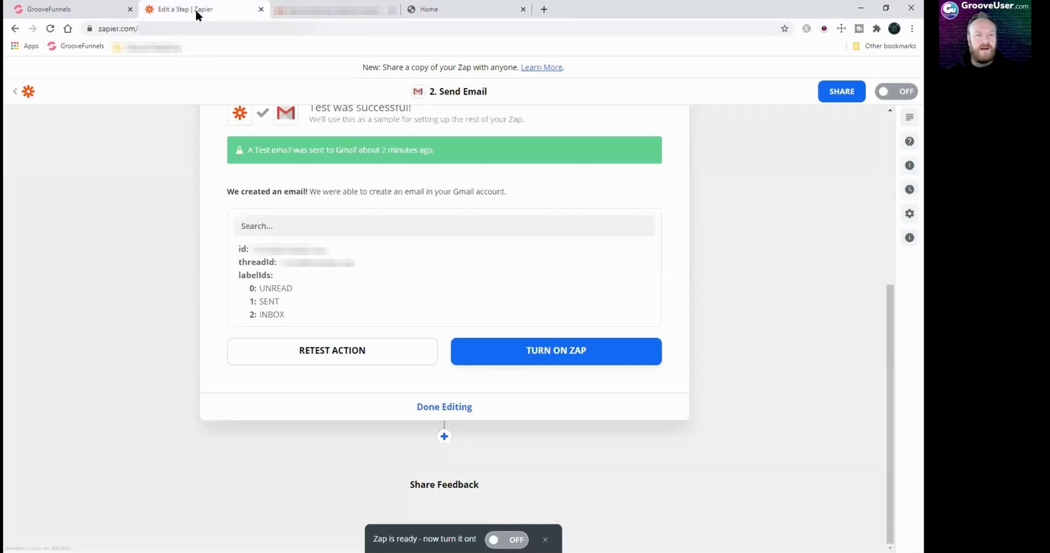
Turn the zap on, close the share-a-copy prompt, and bring up the live Floralife contact page
left_click(556, 356)
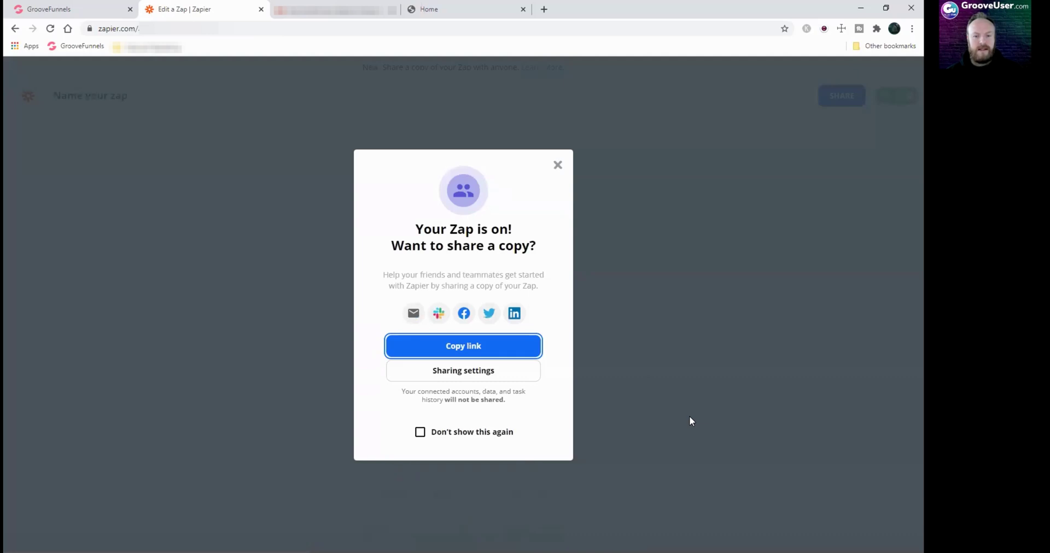
left_click(557, 166)
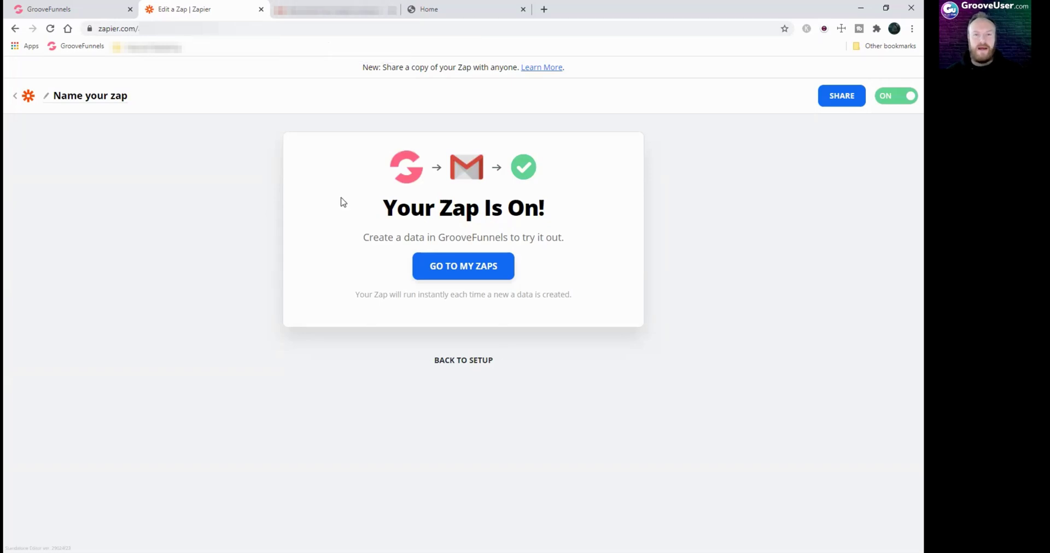
left_click(424, 9)
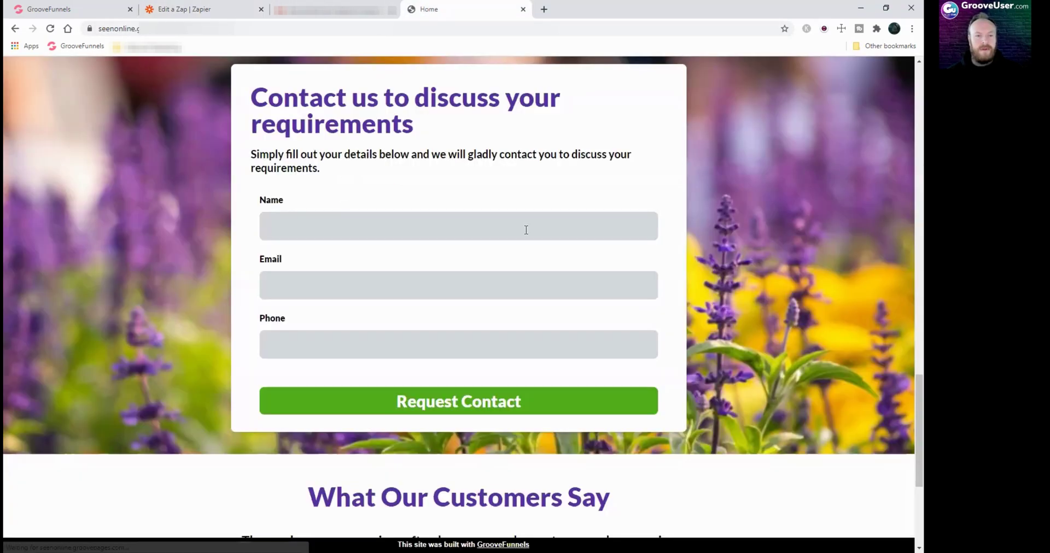
Submit the live contact form with a test enquirer's name, e-mail and phone, then open Gmail
left_click(490, 228)
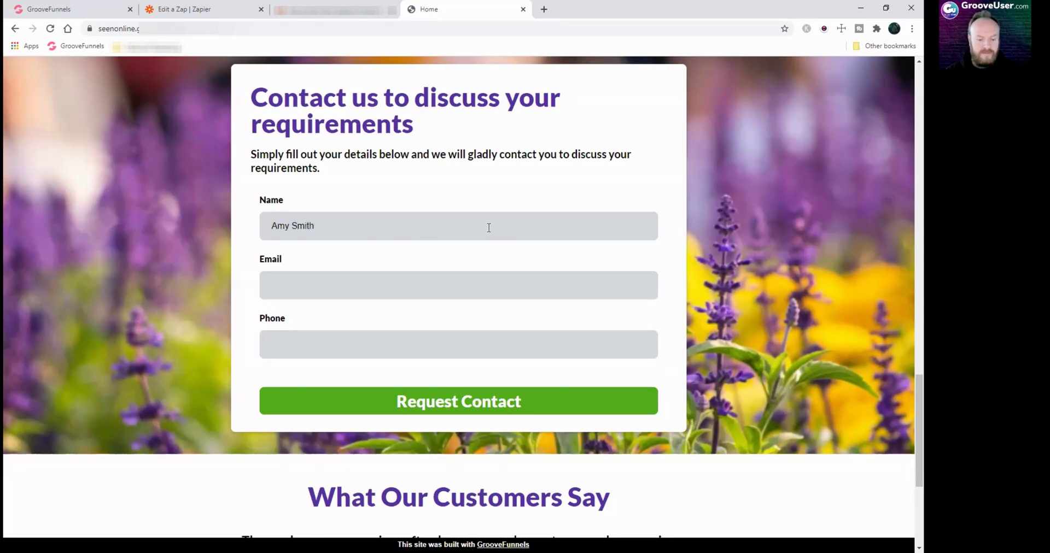
key("Tab")
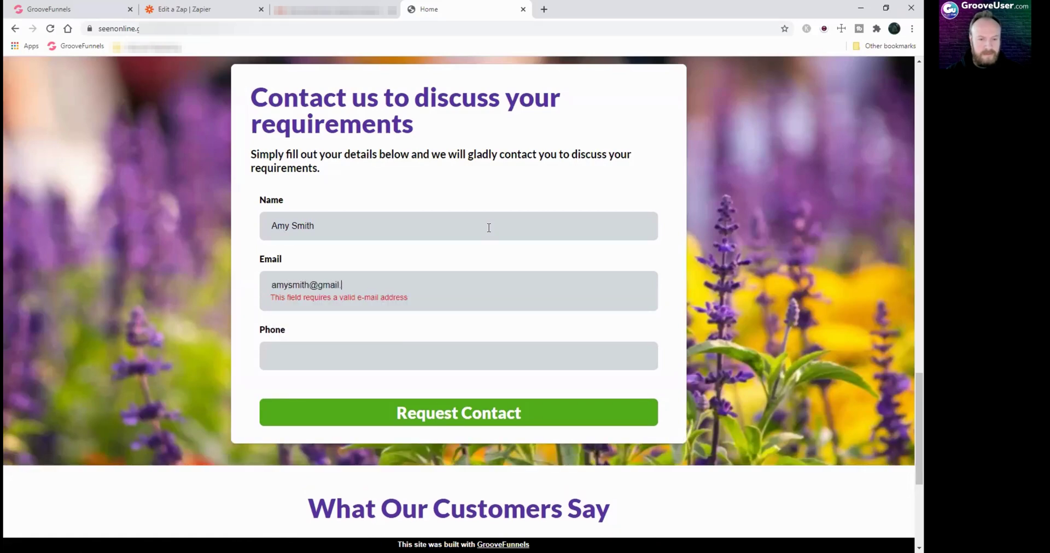
type(".com0123456789")
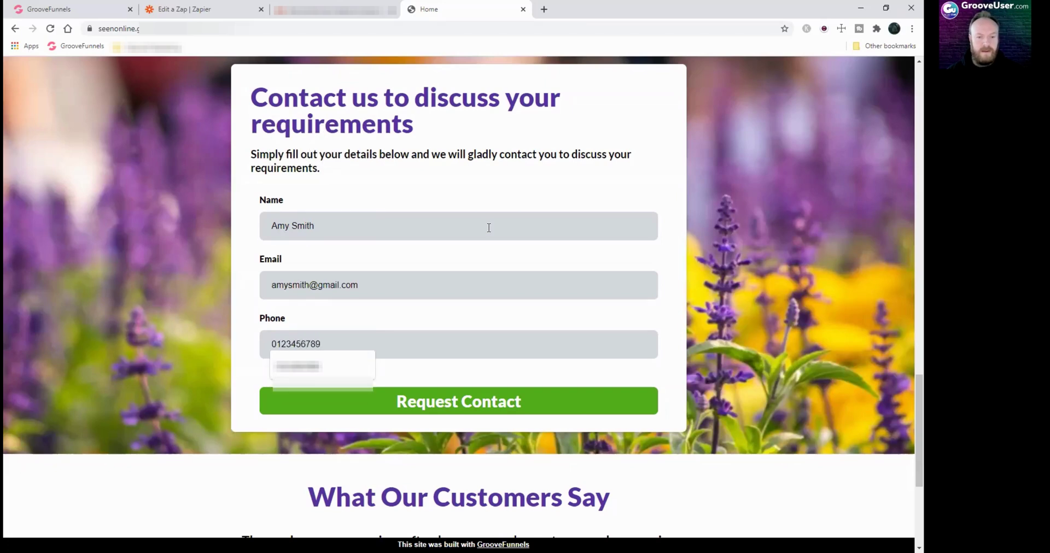
key("Escape")
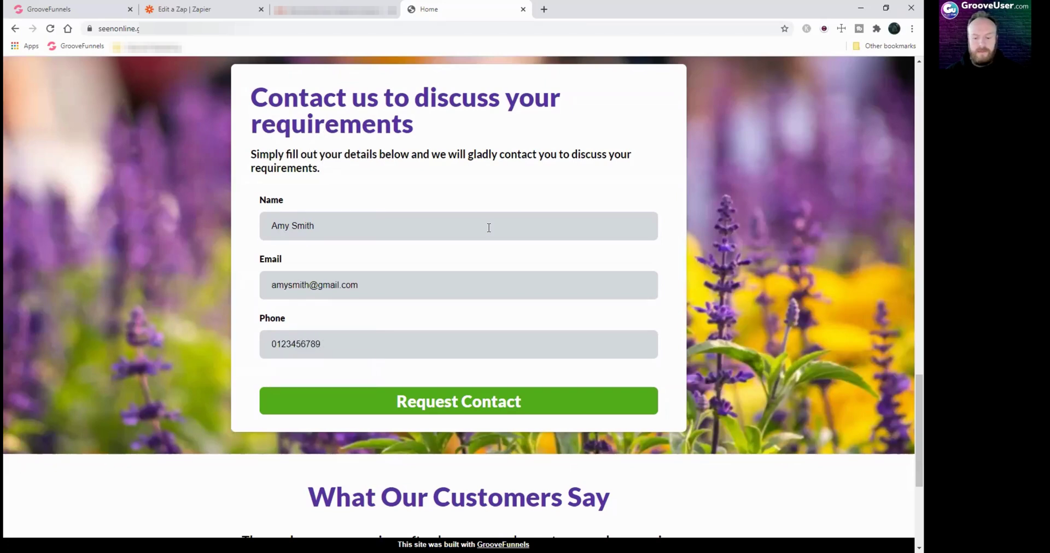
left_click(471, 404)
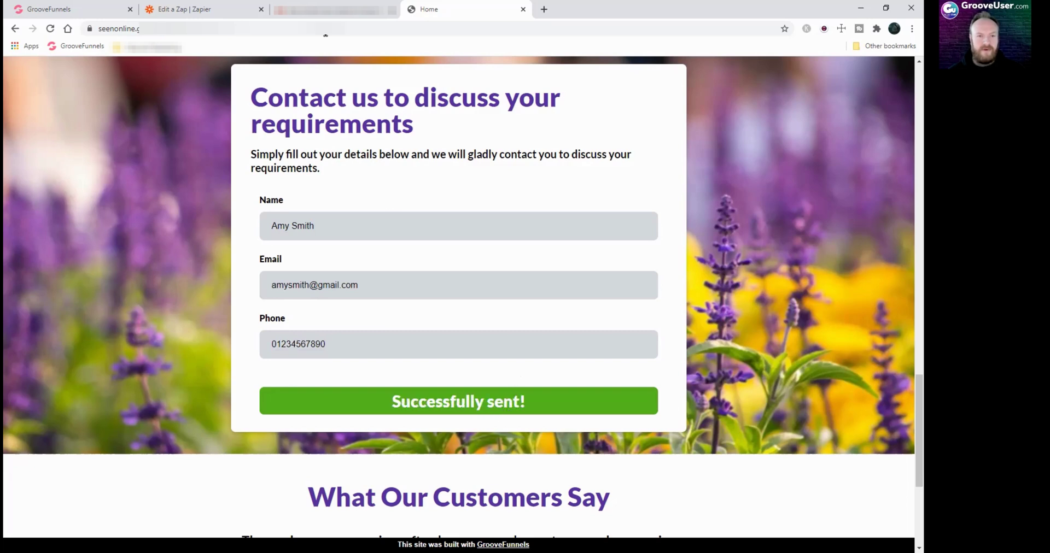
left_click(329, 9)
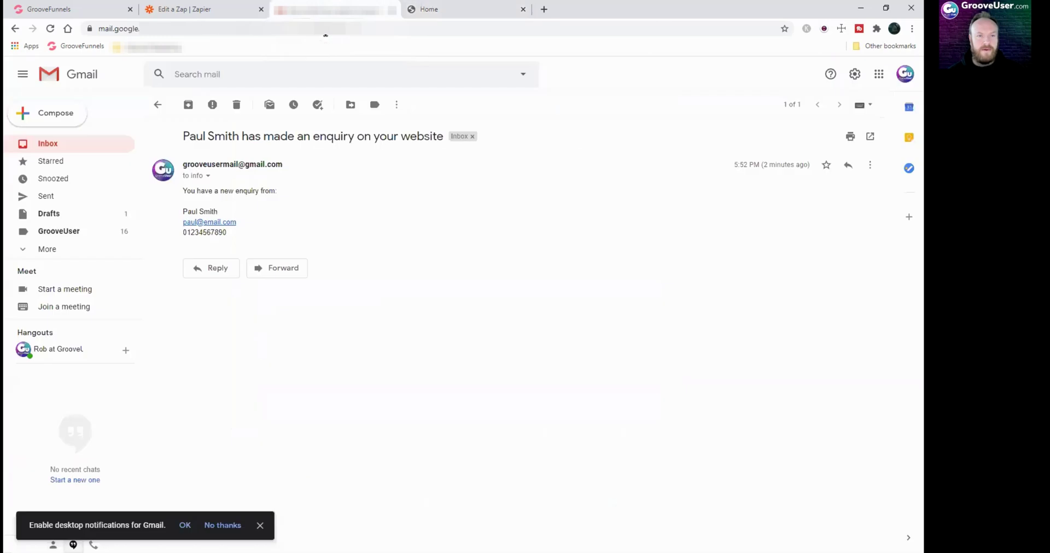
Refresh the Gmail inbox, open the new enquiry notification, then return to the GrooveFunnels editor
left_click(64, 150)
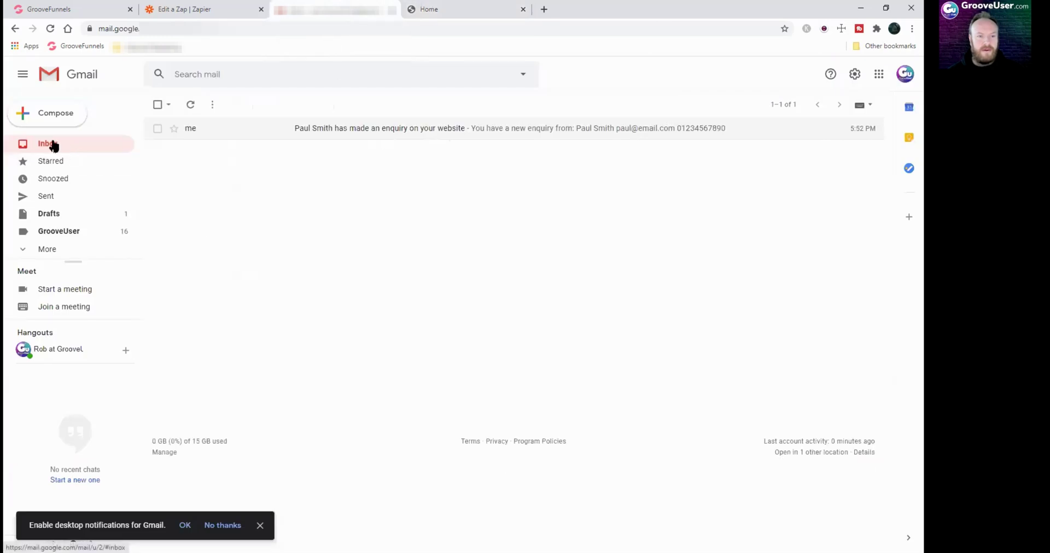
left_click(192, 111)
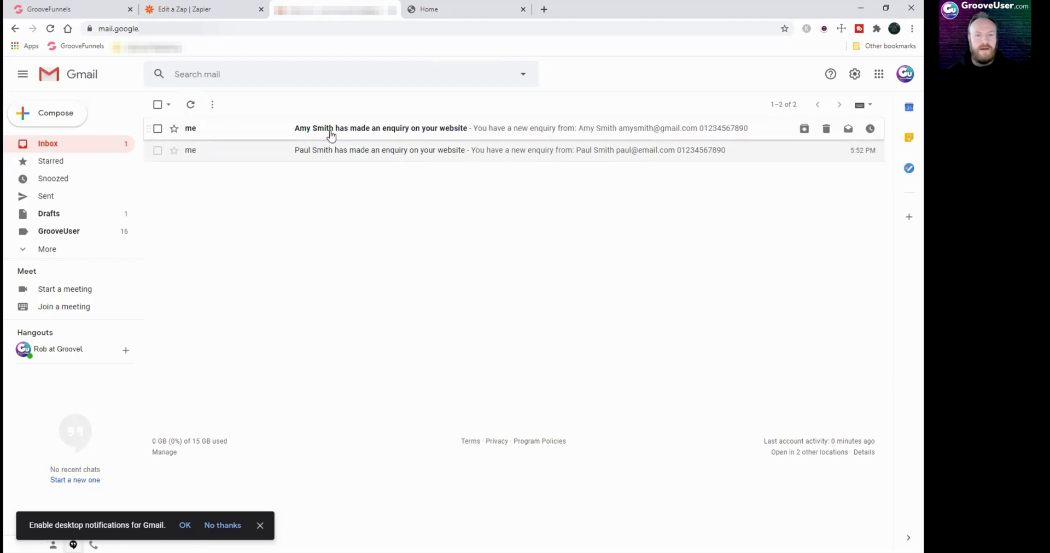
left_click(388, 135)
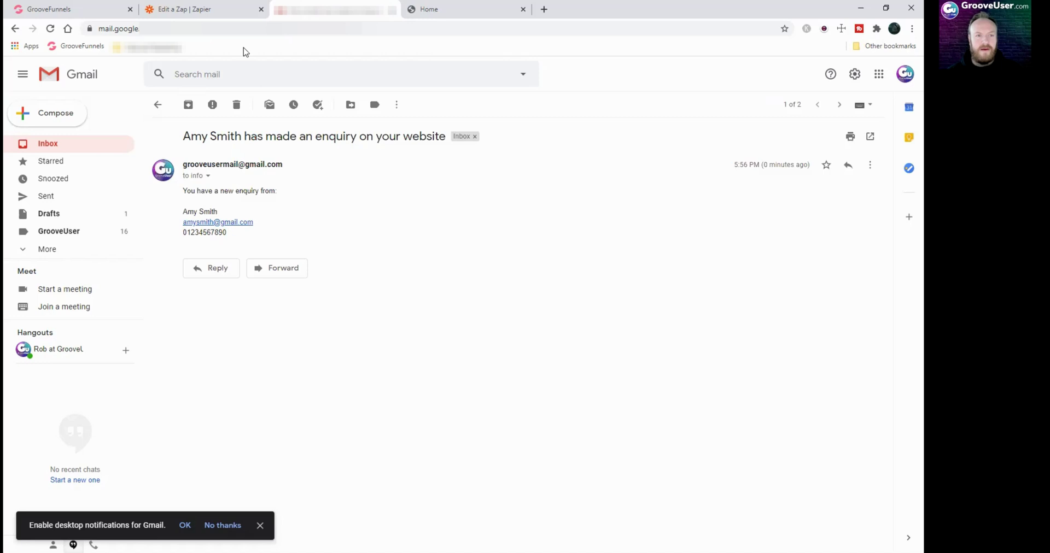
left_click(64, 12)
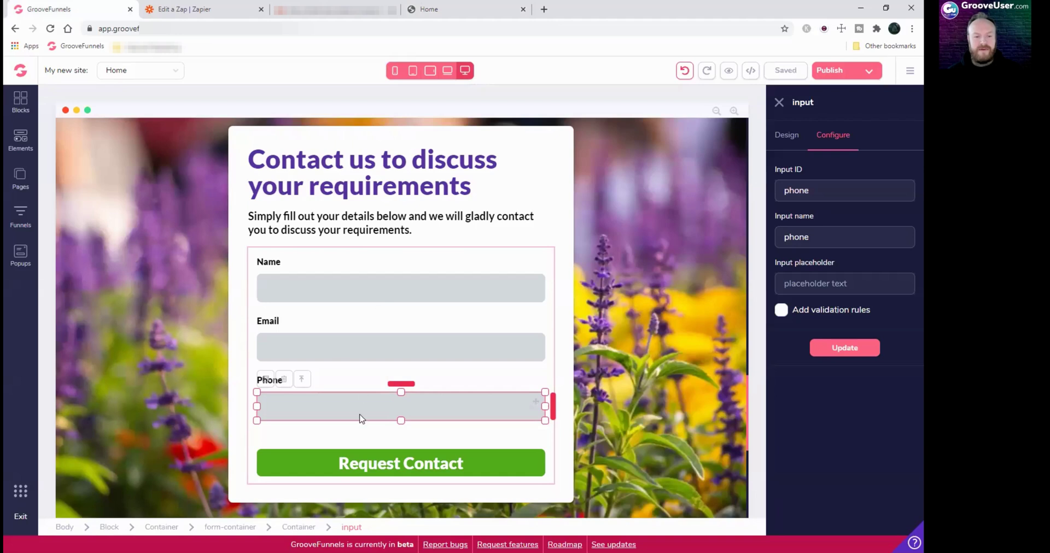
left_click(12, 149)
scroll(157, 379, "down", 15)
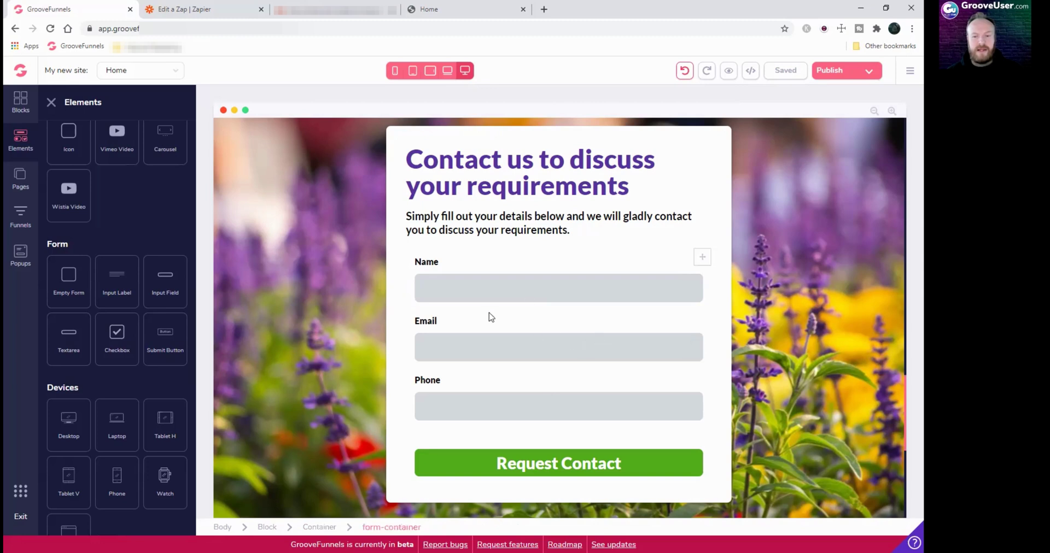
left_click(51, 102)
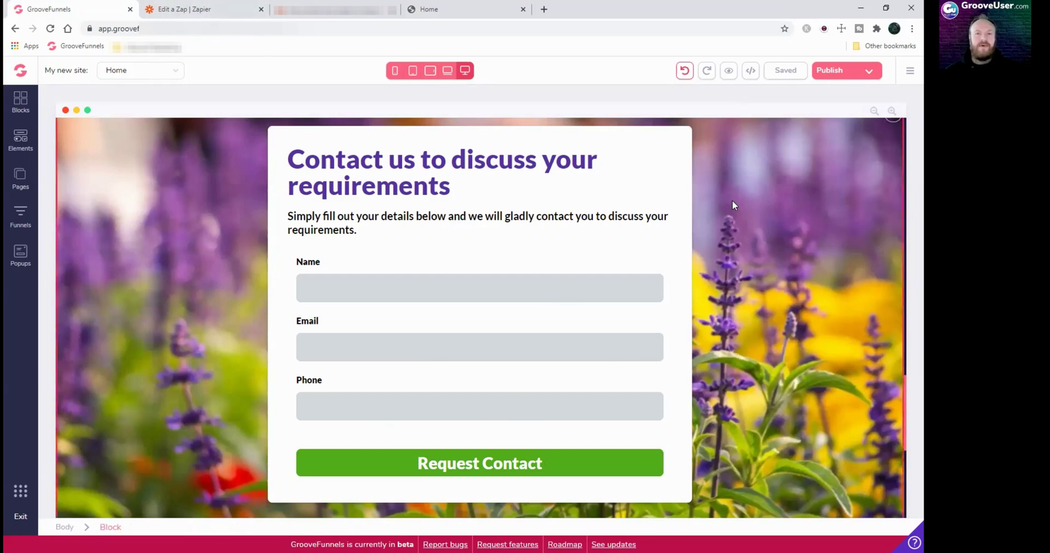
scroll(734, 201, "up", 6)
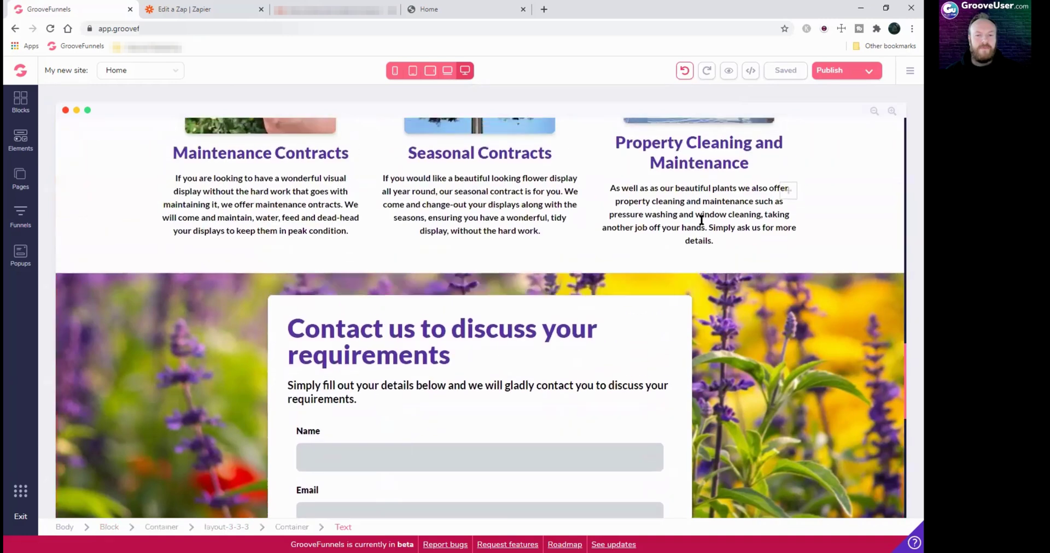
scroll(701, 226, "up", 8)
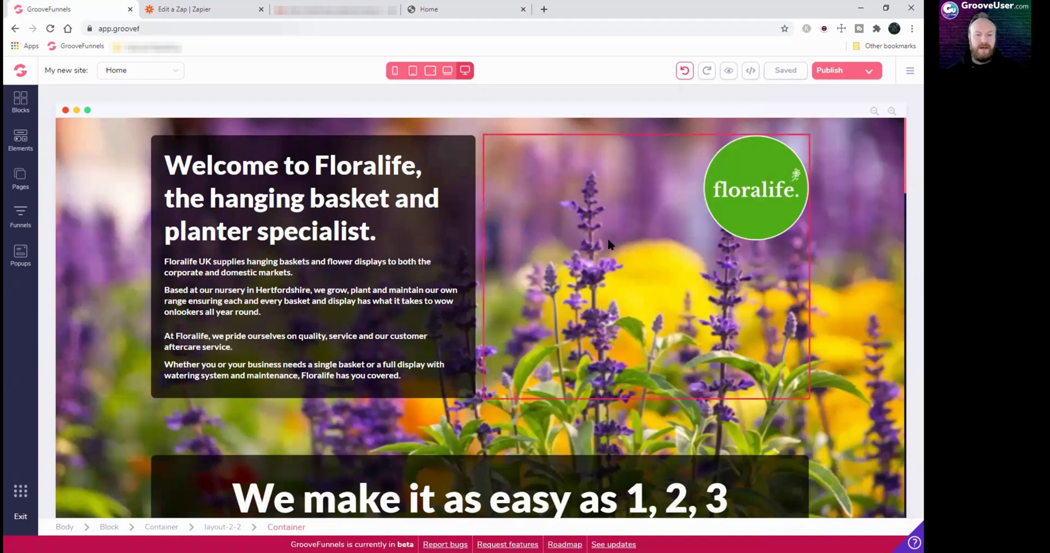
scroll(609, 244, "down", 1)
scroll(609, 243, "up", 1)
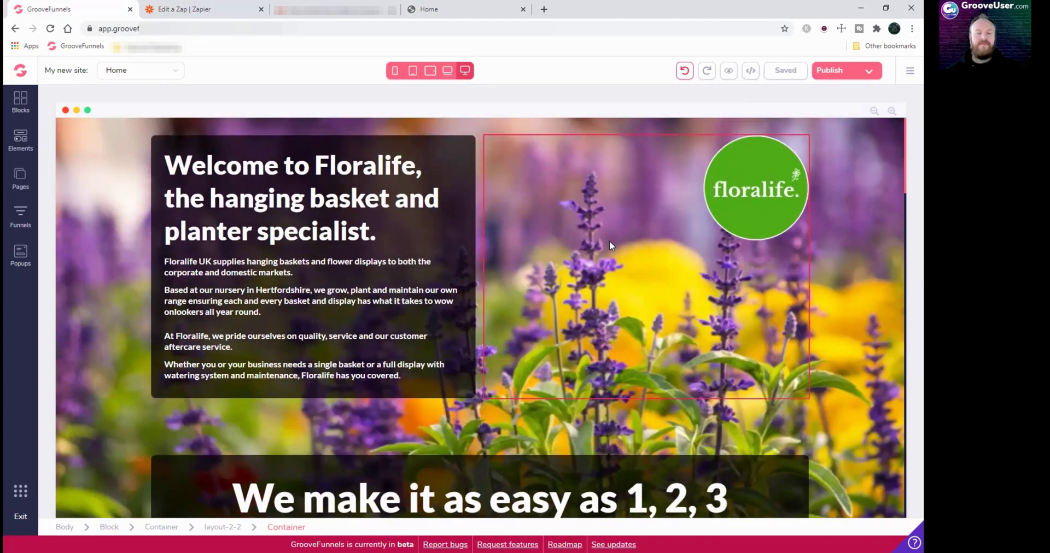